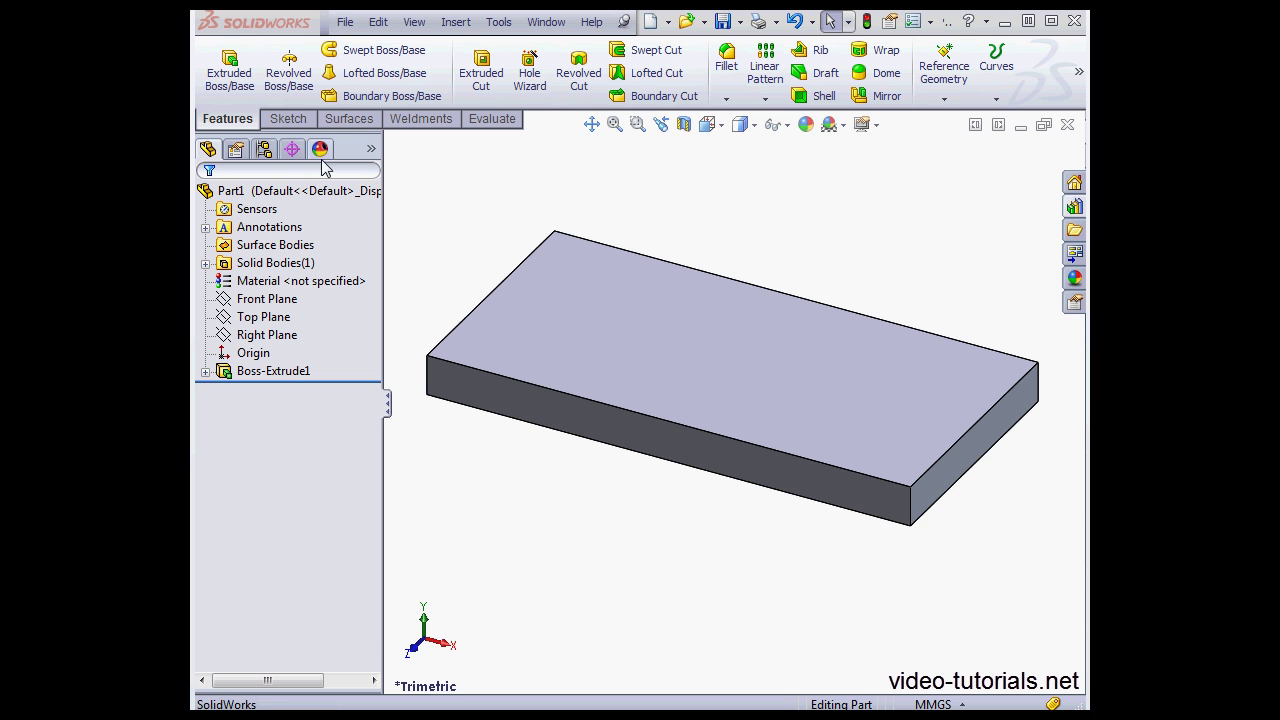
Step: Add a new configuration named Config-01 to Part1 in the ConfigurationManager
click(264, 149)
click(262, 192)
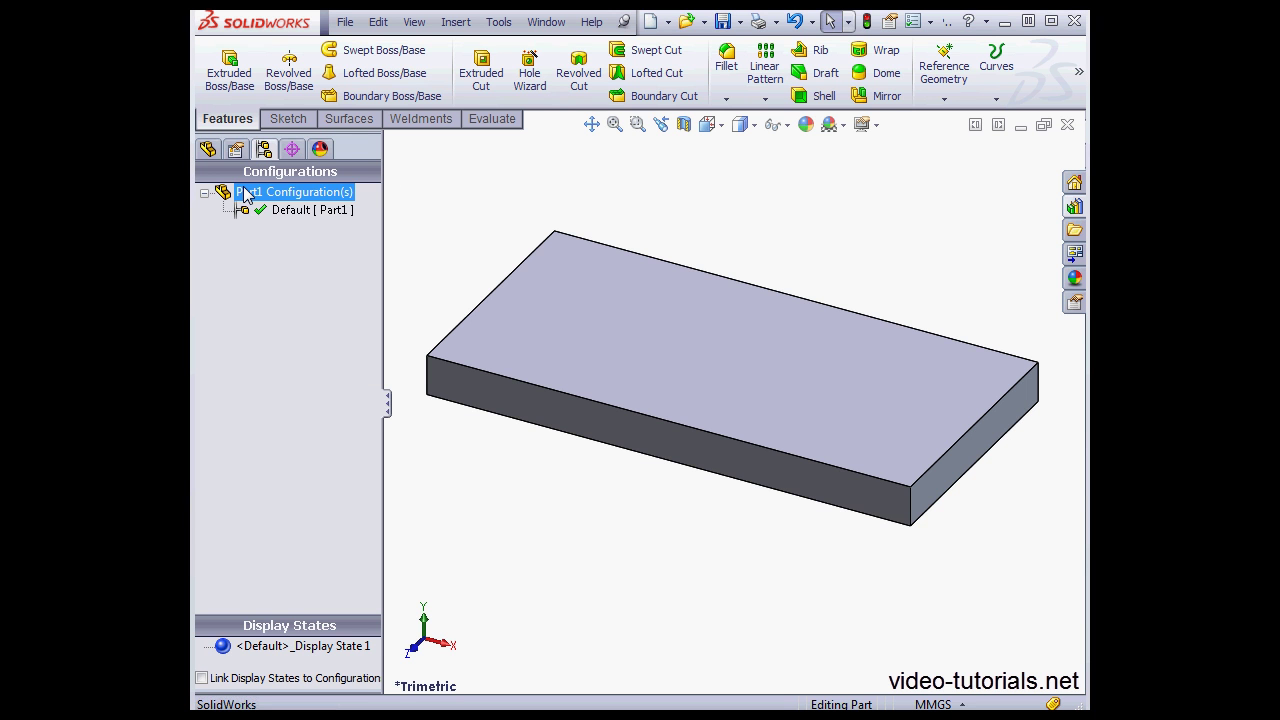
right_click(250, 196)
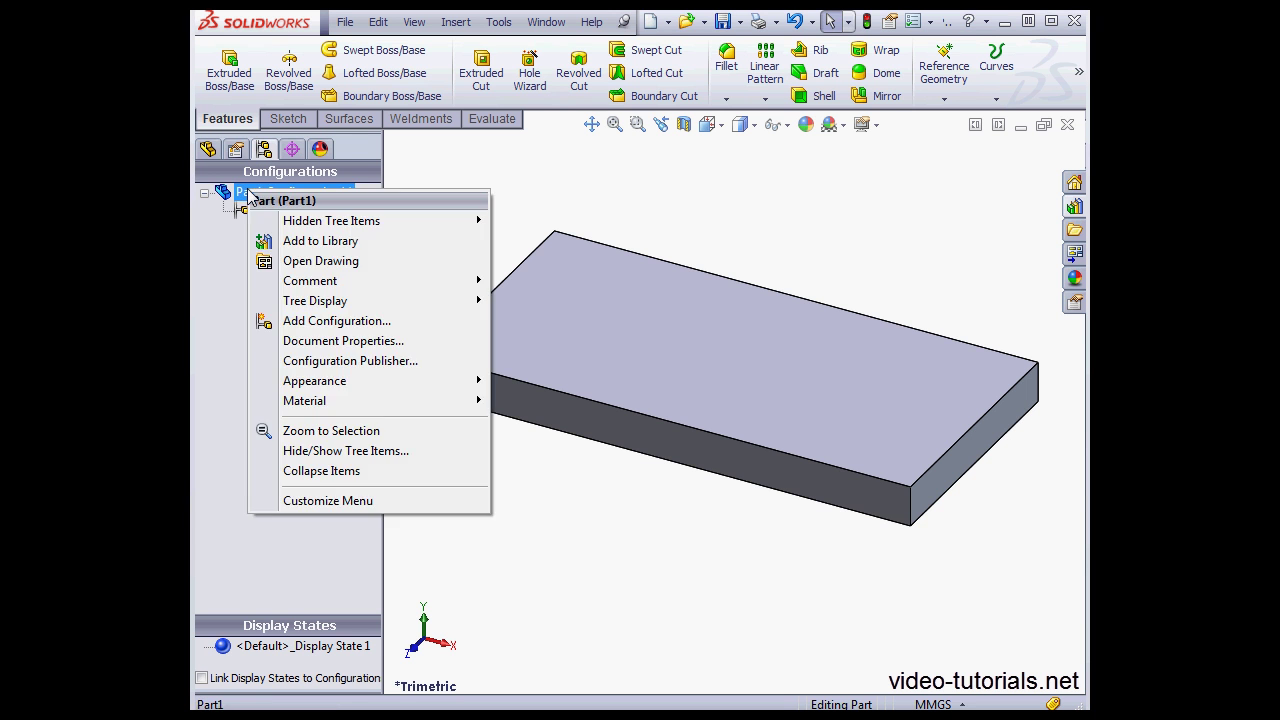
click(345, 320)
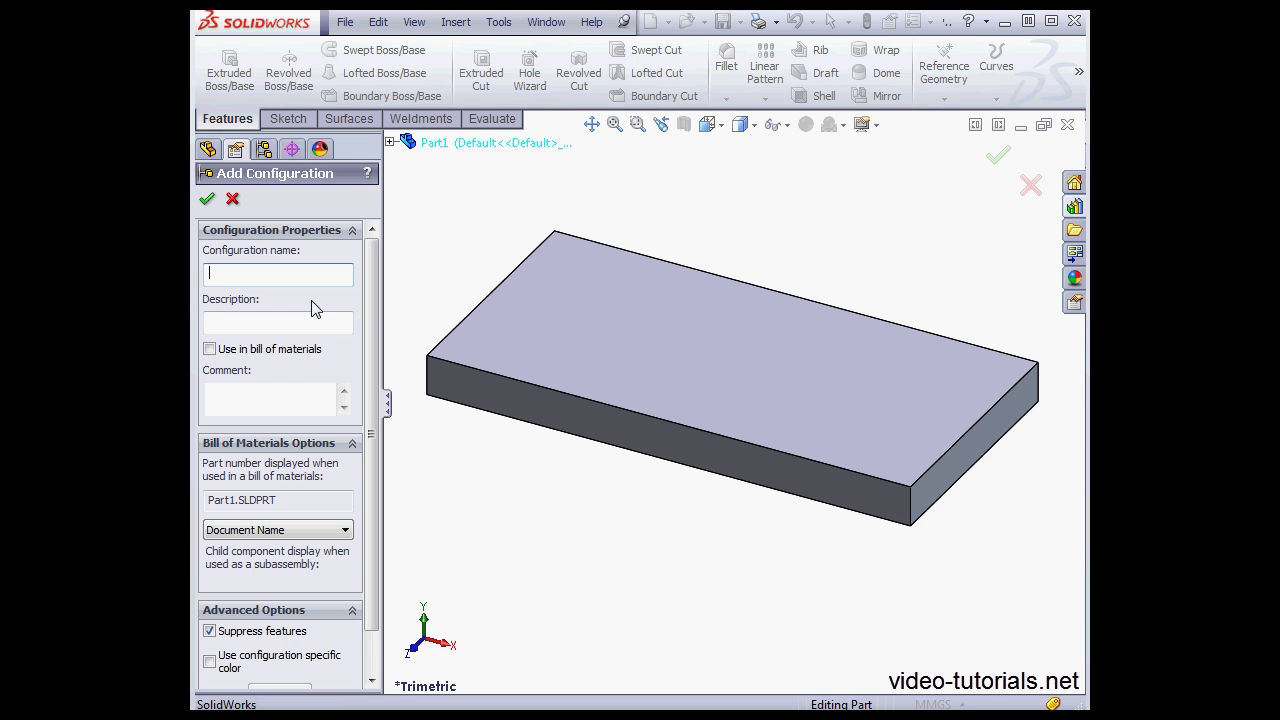
text(Config-01)
click(207, 198)
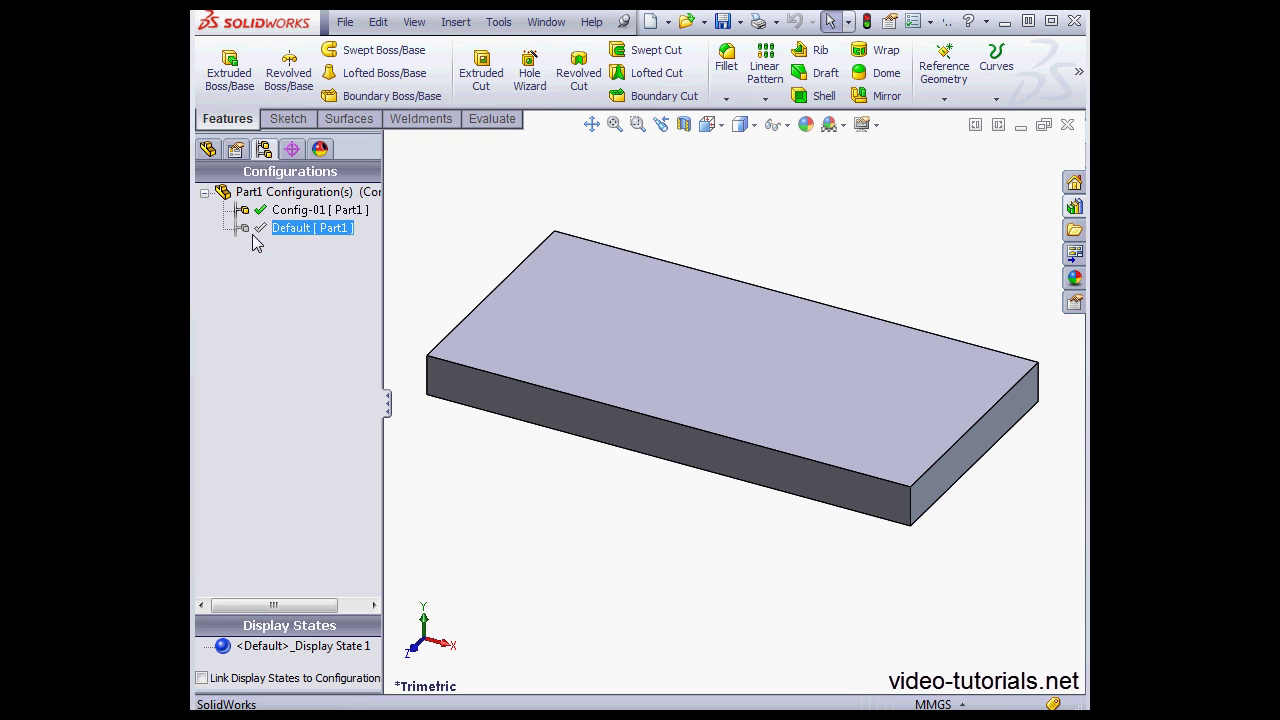
Step: Start a second new configuration named Config-02
right_click(226, 196)
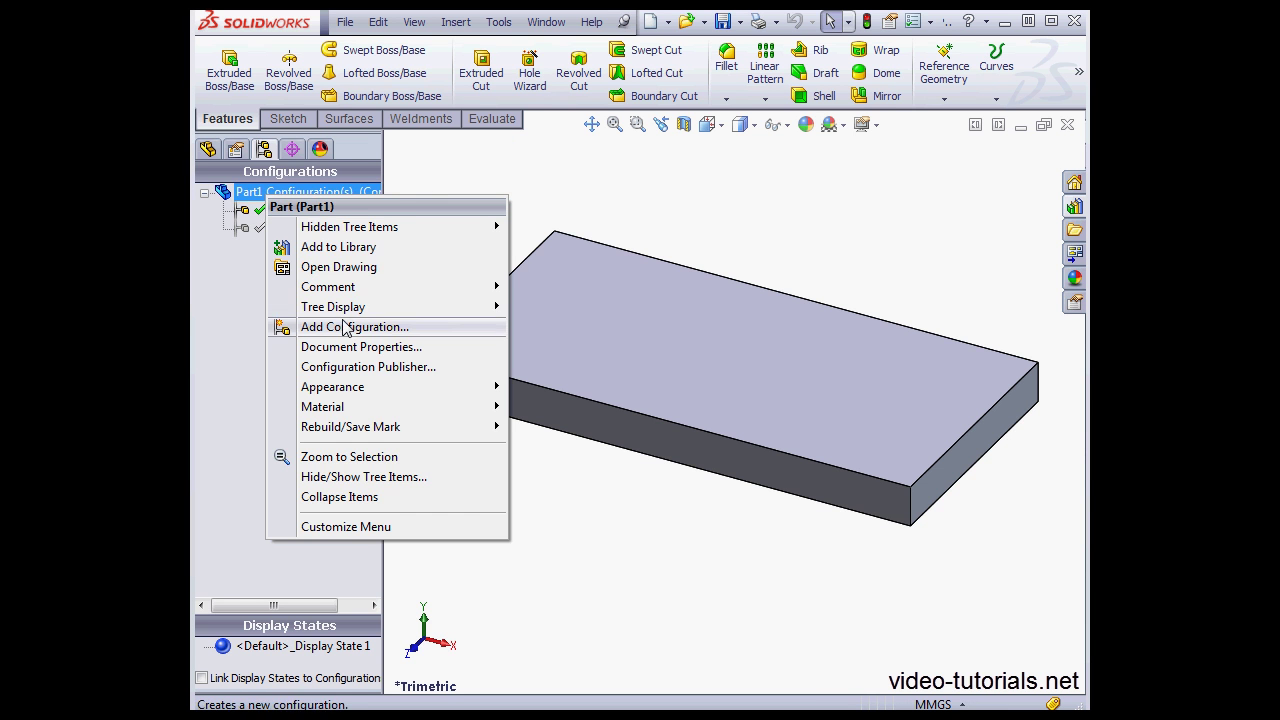
click(320, 326)
text(C)
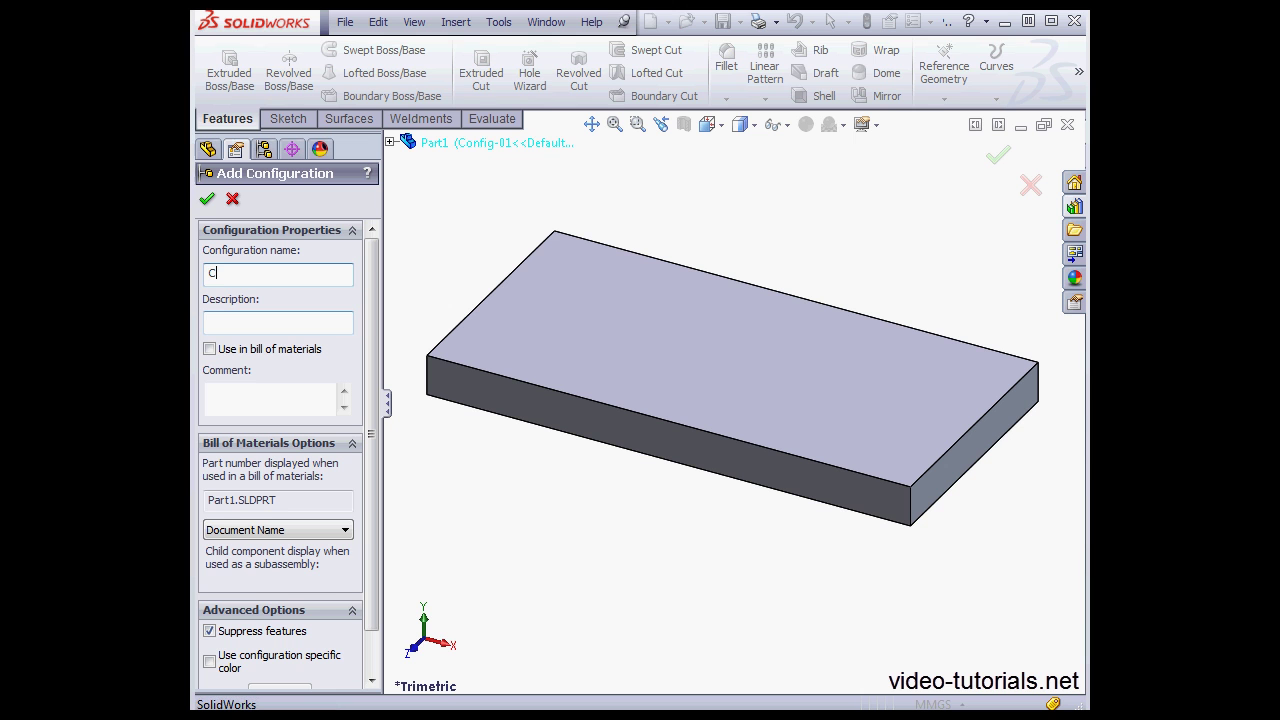
text(onfig-02)
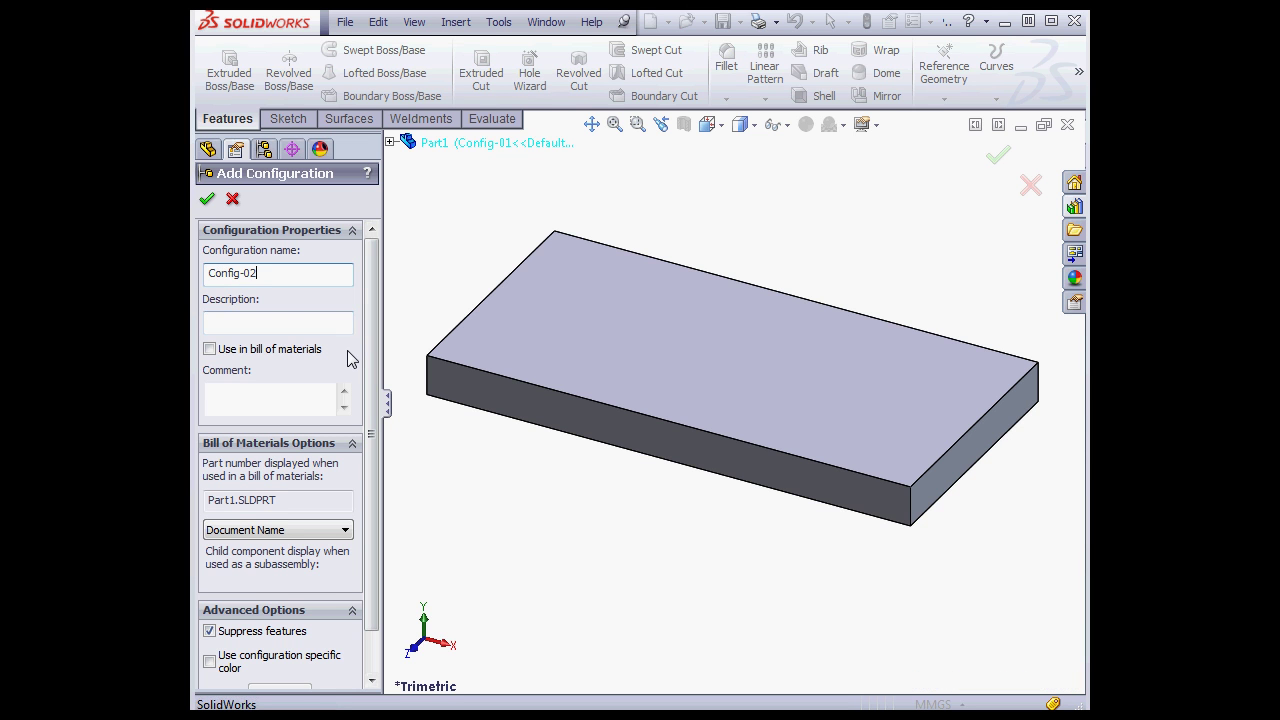
scroll(369, 383, down, 2)
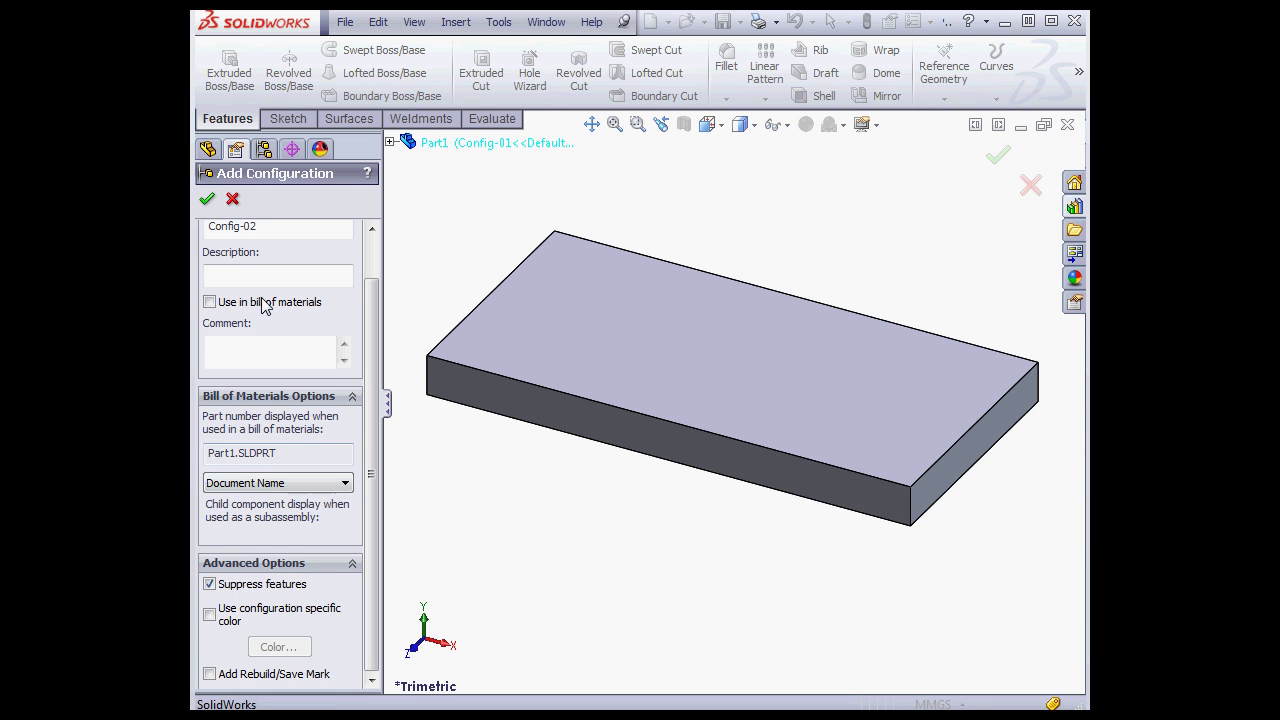
Step: Finish creating Config-02, then select Config-02 and Default in the configurations list
click(207, 198)
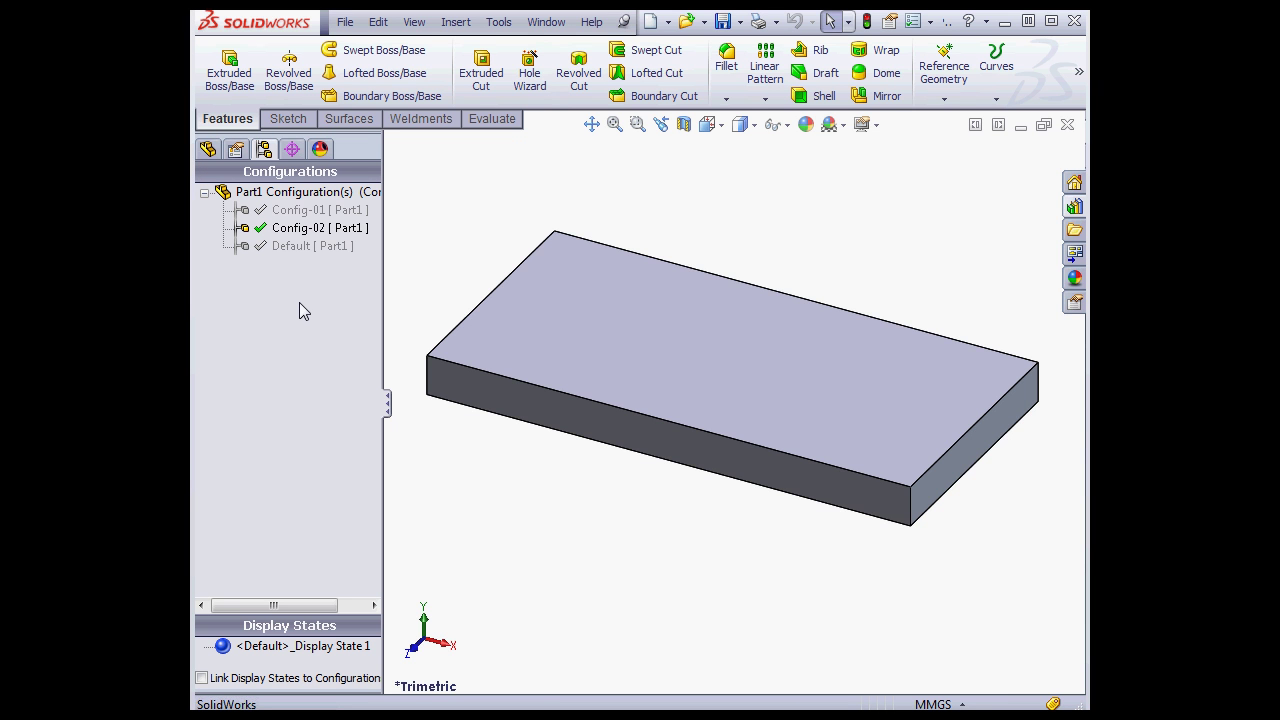
click(262, 230)
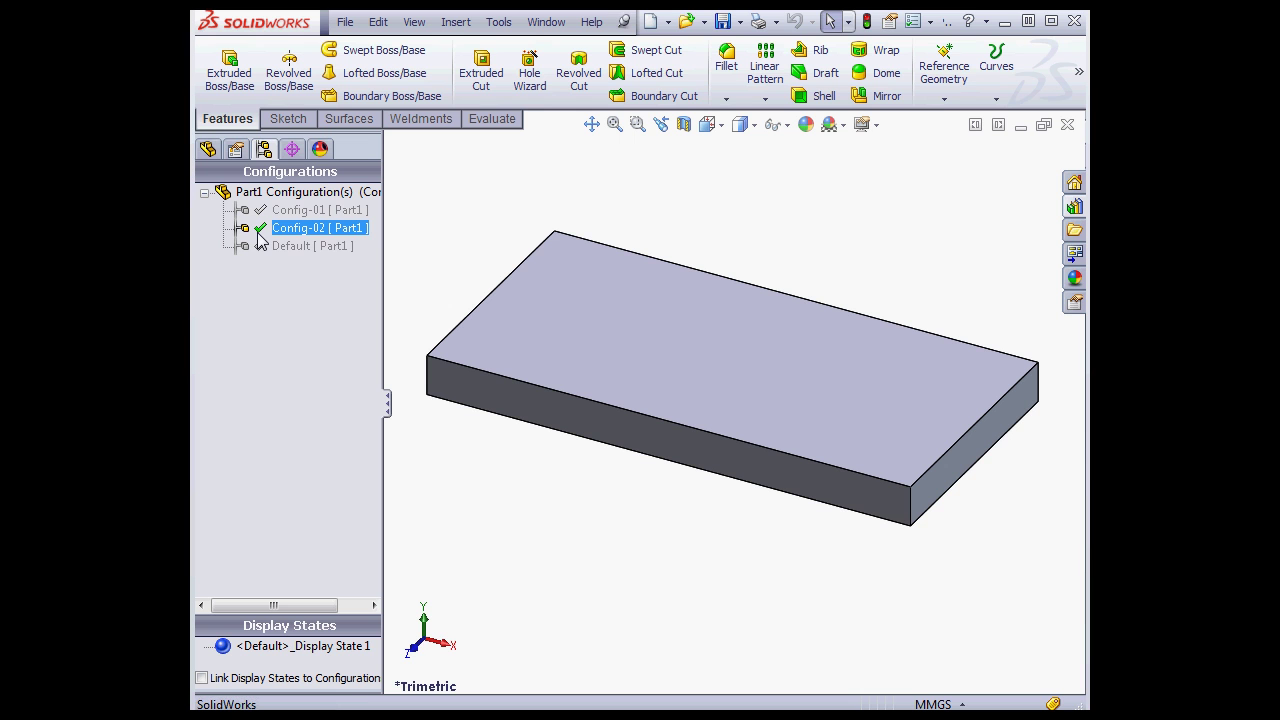
click(261, 248)
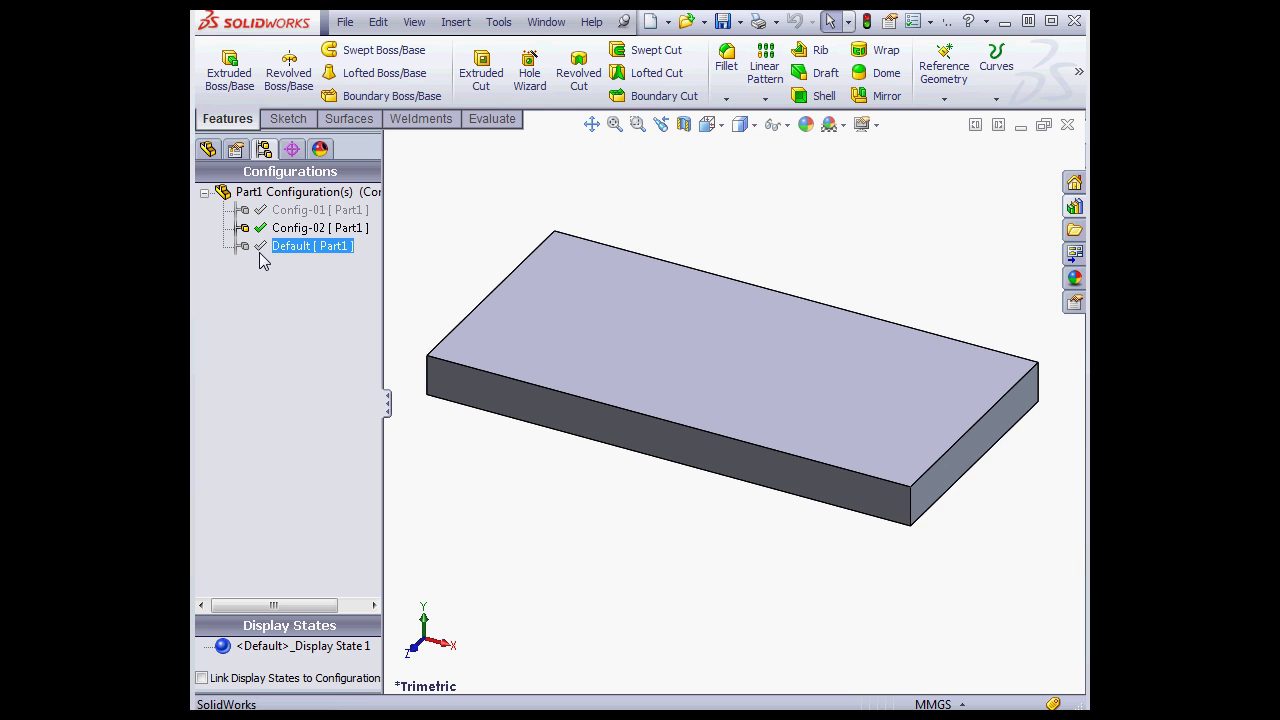
click(249, 257)
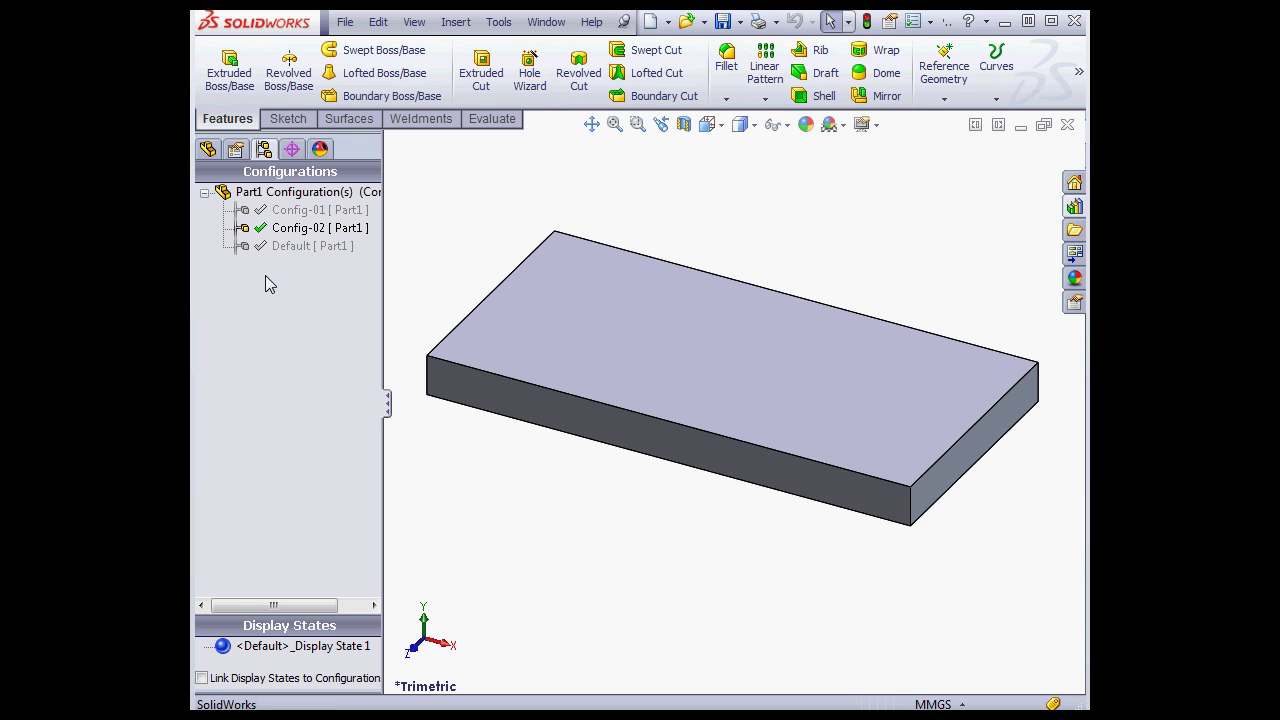
Step: From the feature tree, set the plate's material to AISI 1020 steel for all configurations
click(210, 151)
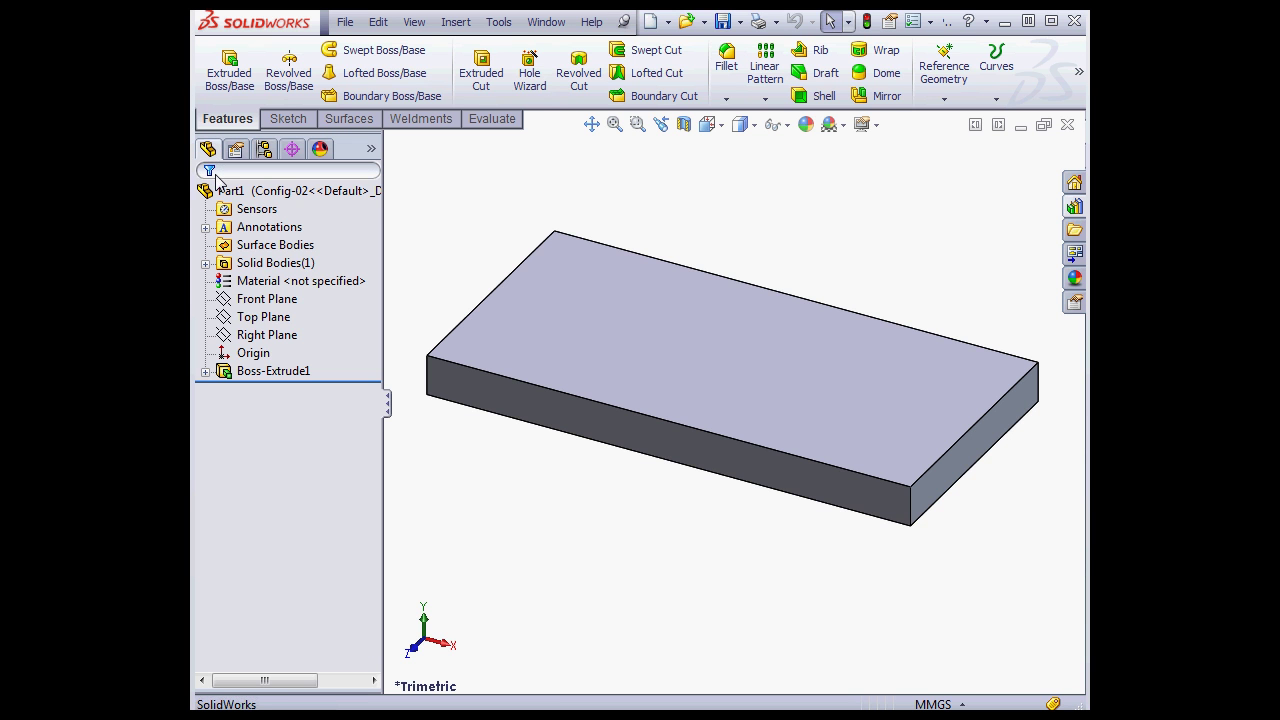
click(221, 283)
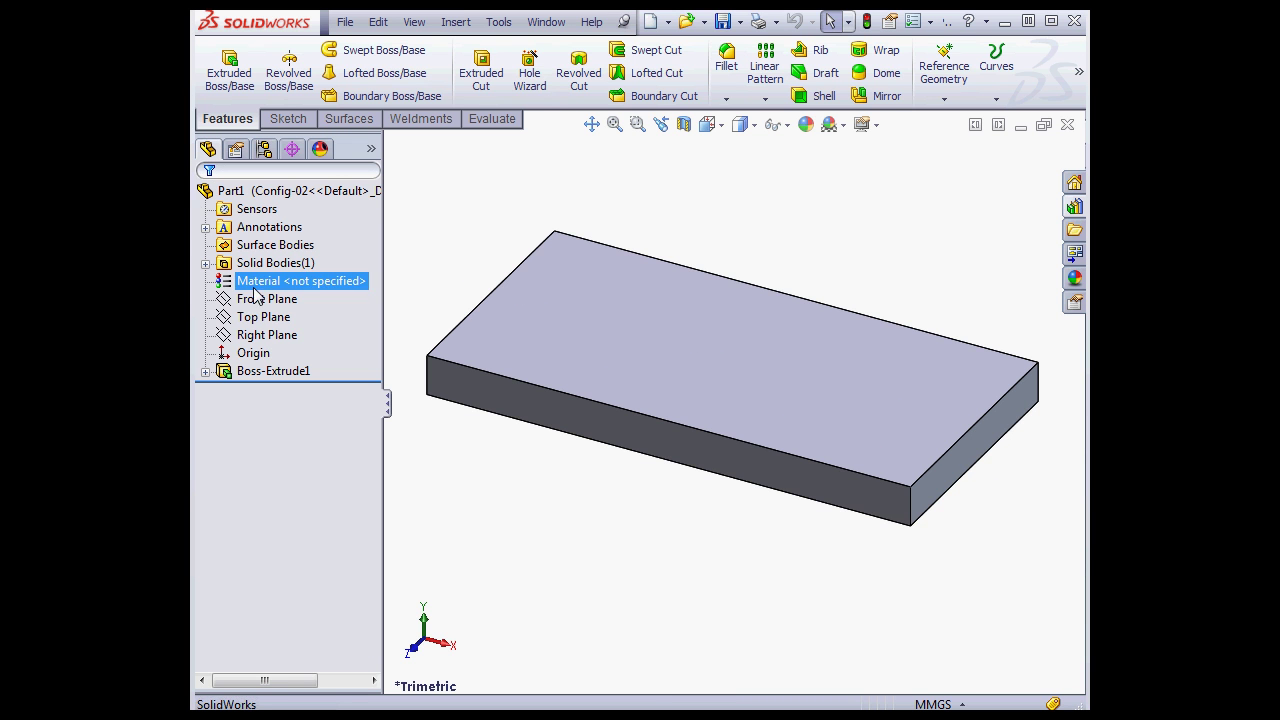
right_click(257, 284)
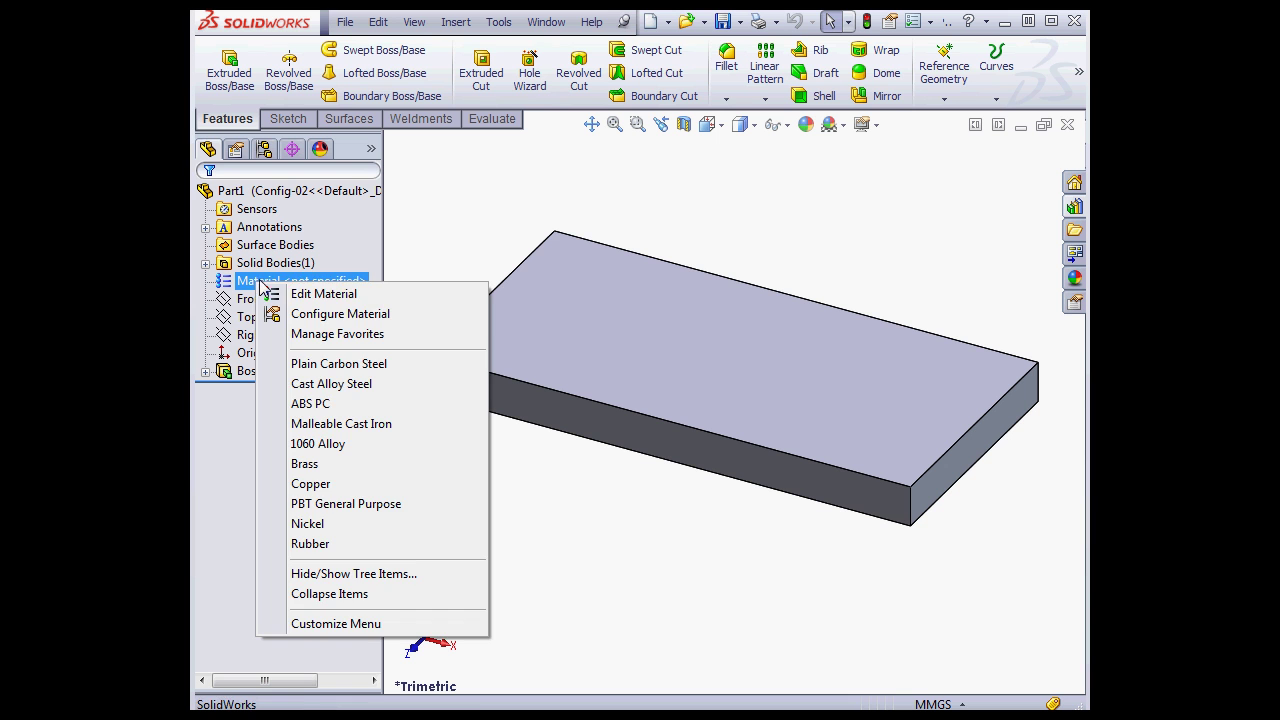
click(325, 294)
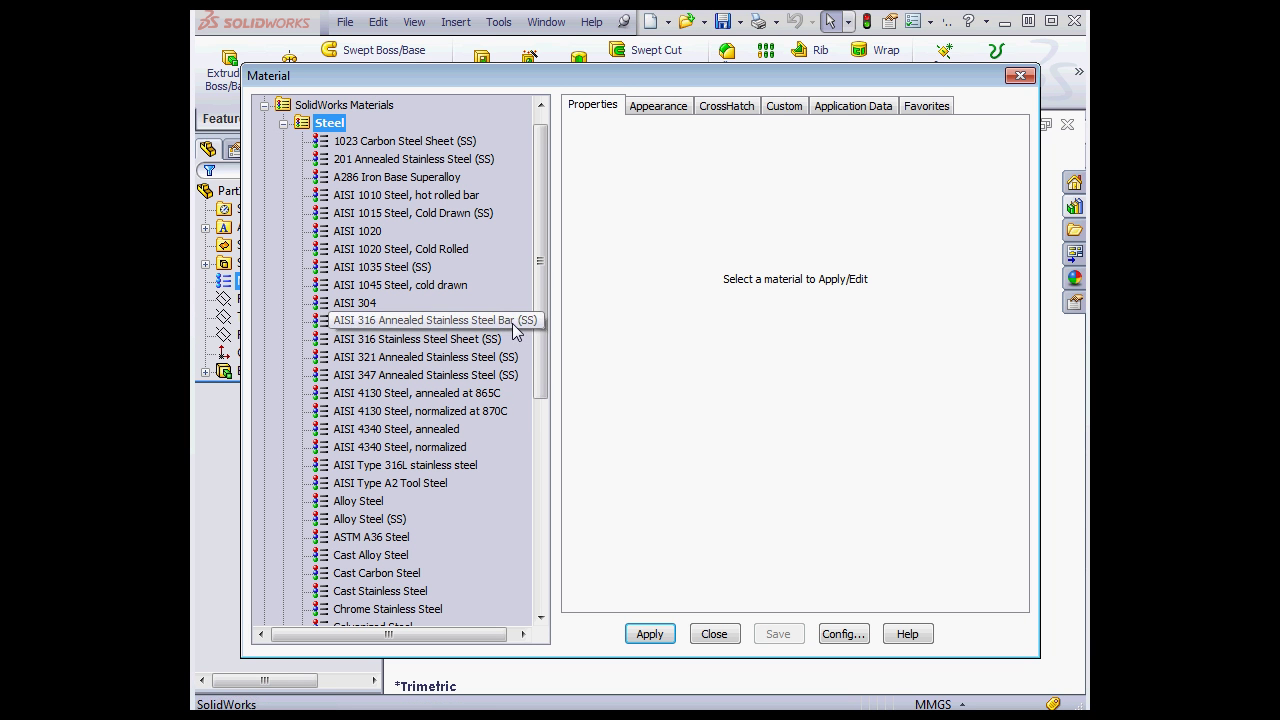
click(366, 233)
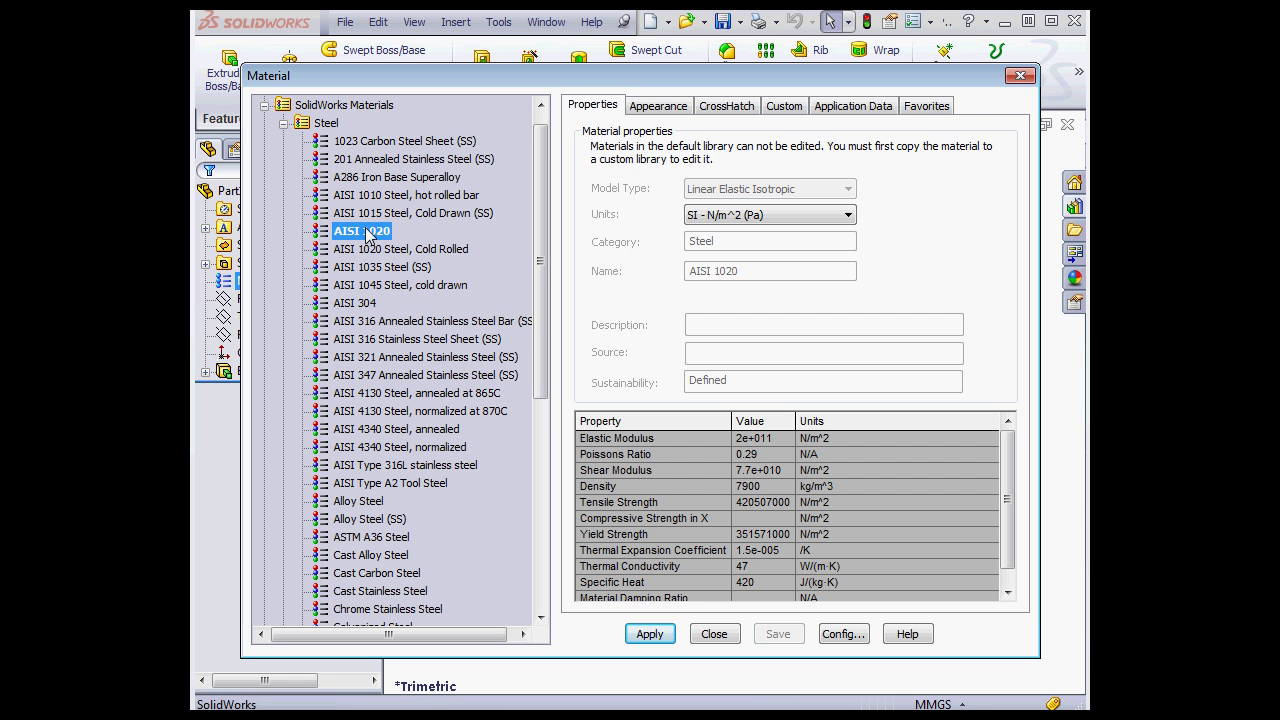
click(846, 636)
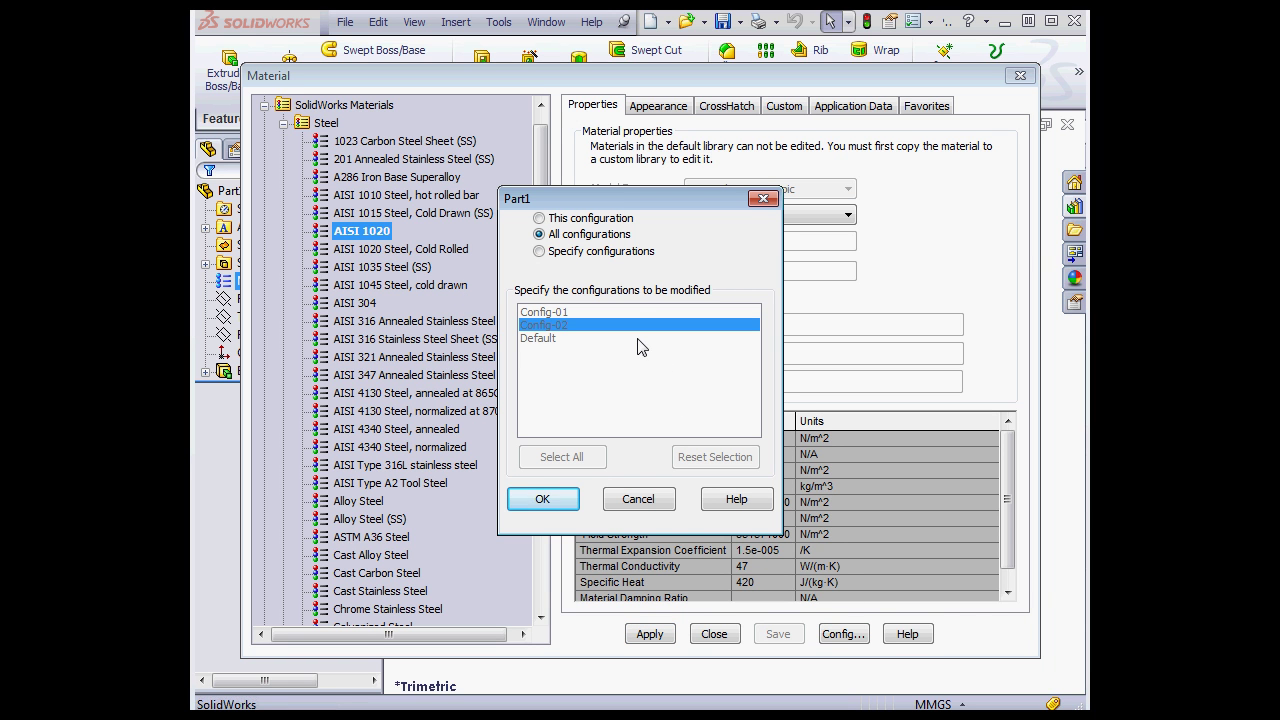
click(556, 502)
click(650, 633)
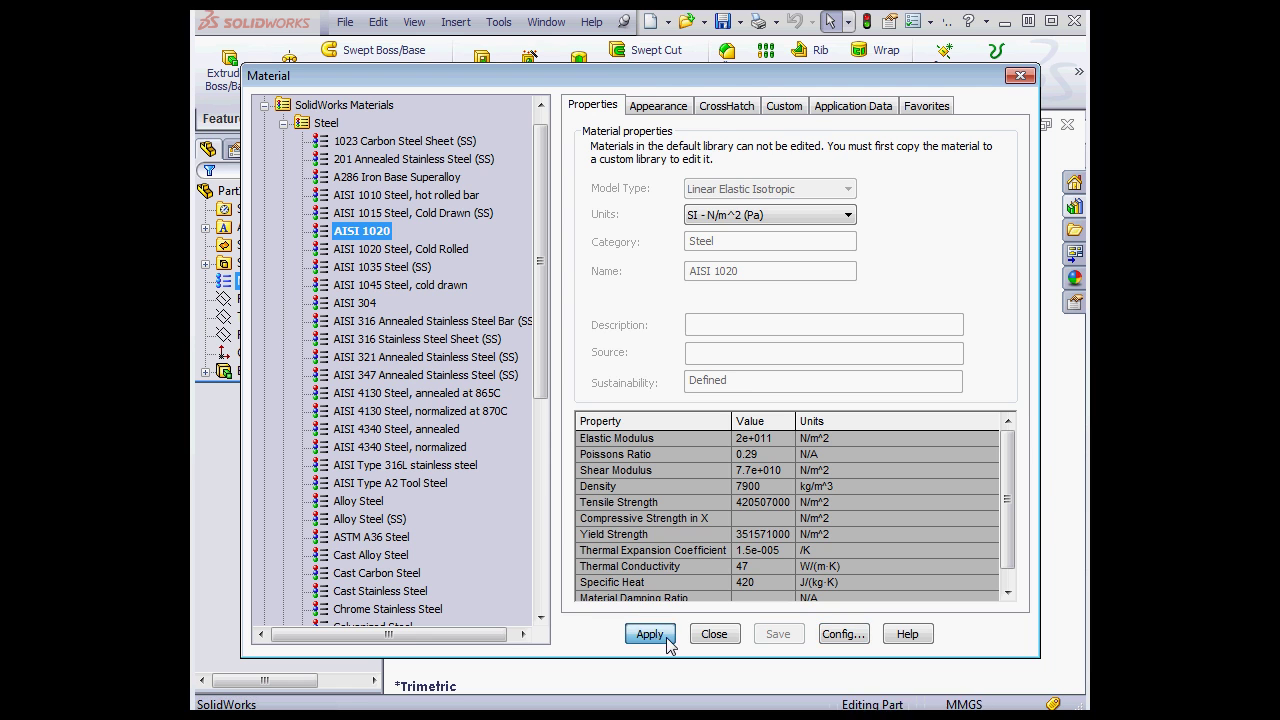
click(716, 636)
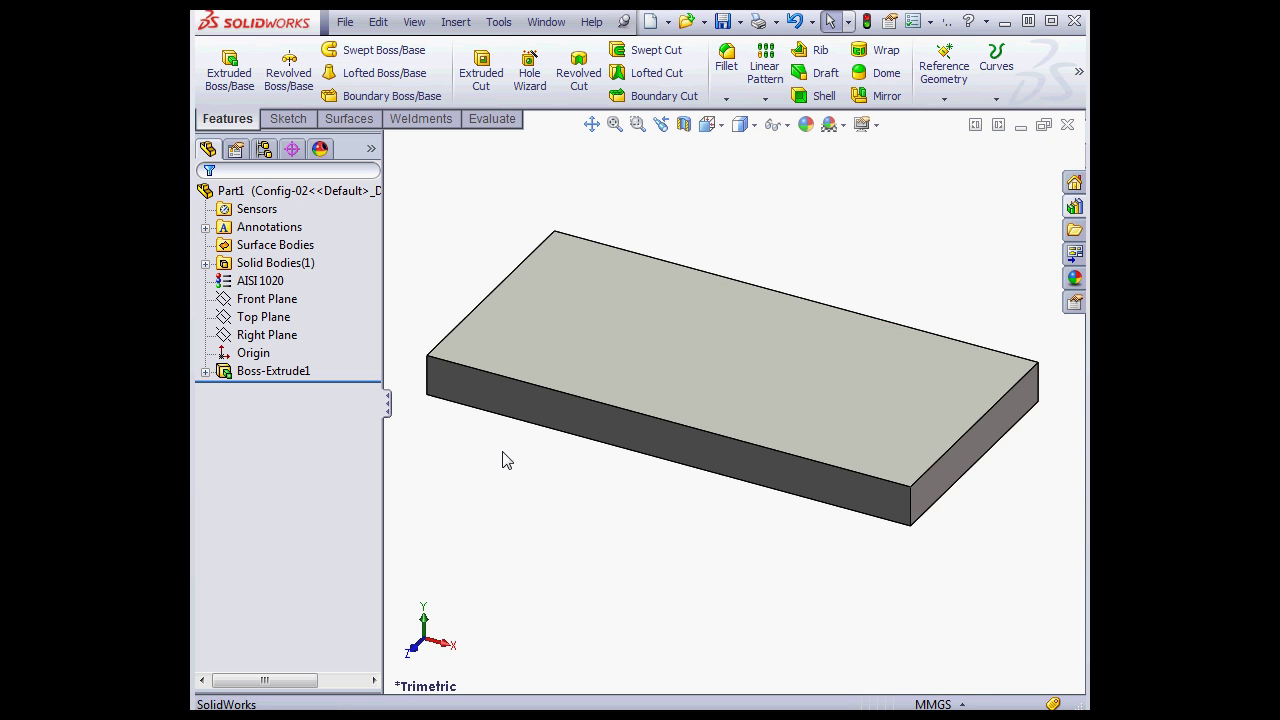
Step: Show the configurations list again and activate the Default configuration
click(264, 148)
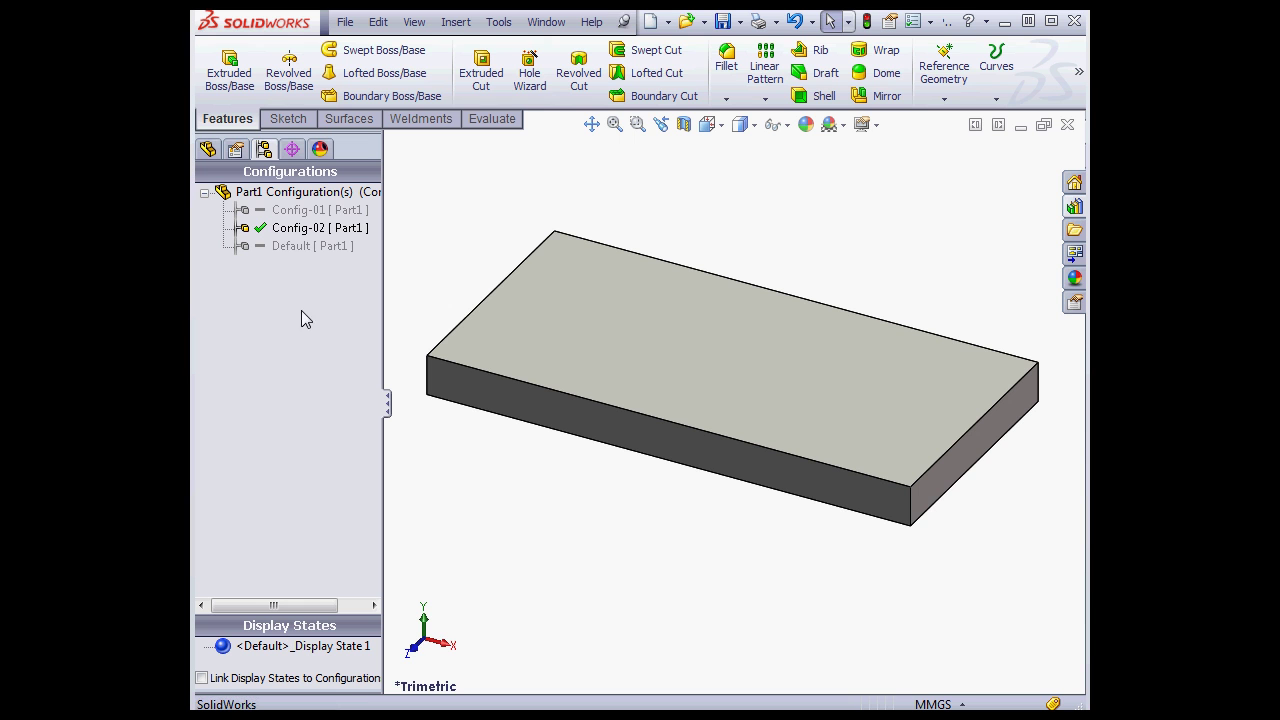
click(300, 246)
click(300, 229)
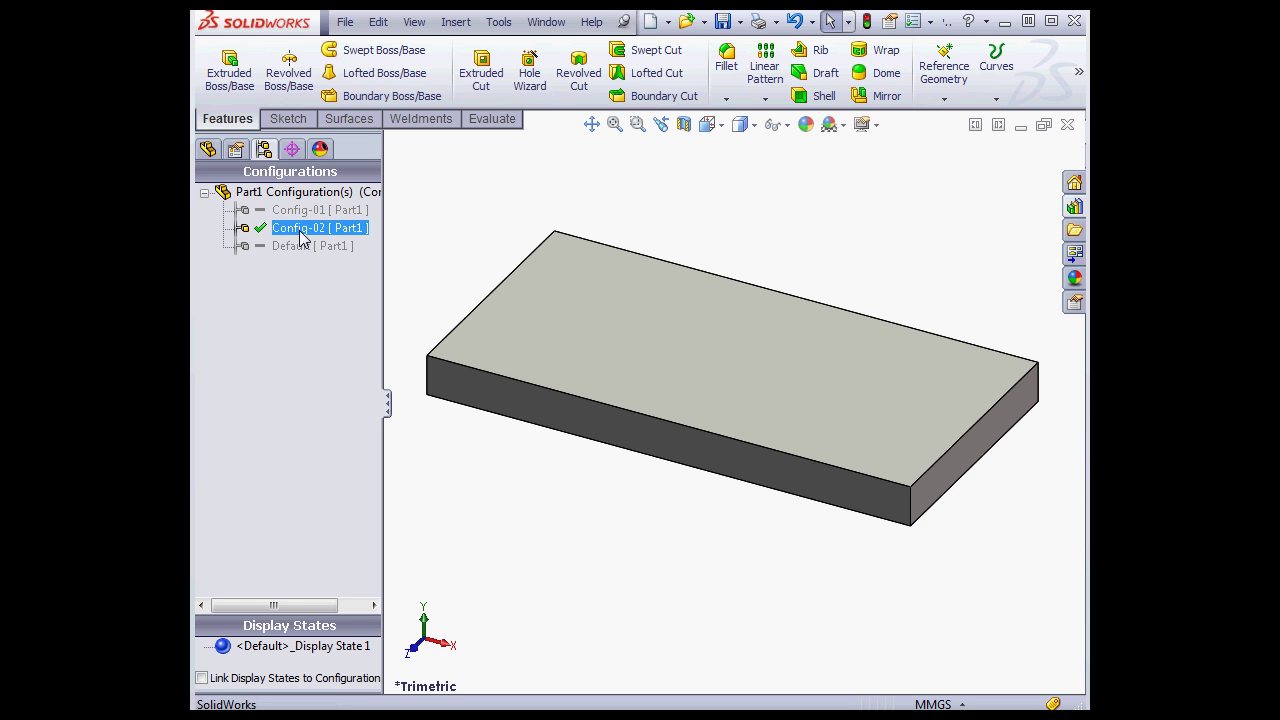
click(289, 246)
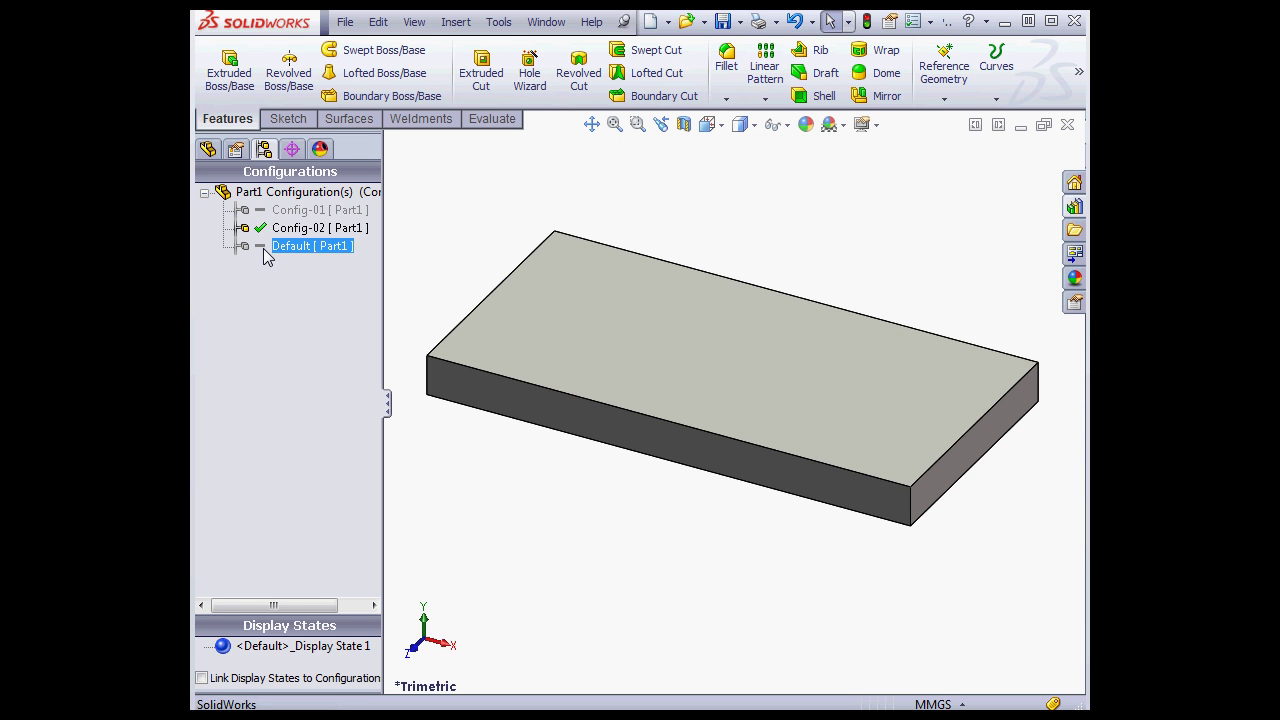
click(265, 268)
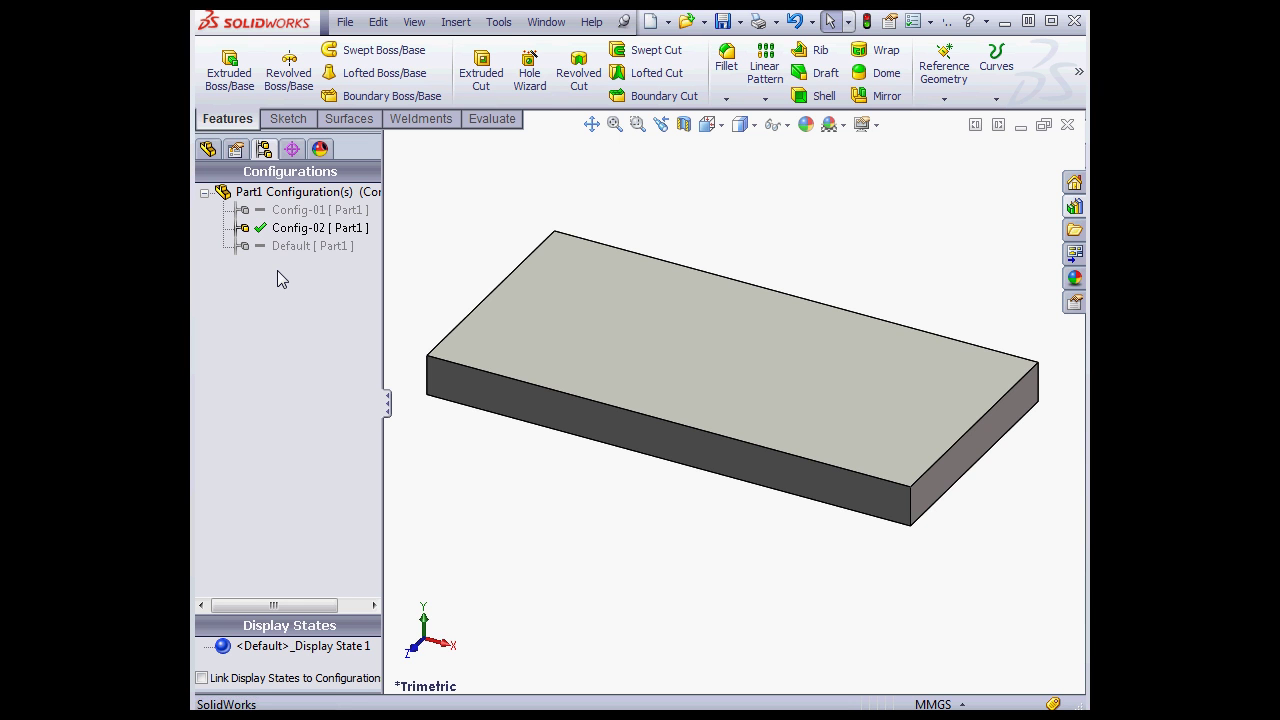
double_click(292, 246)
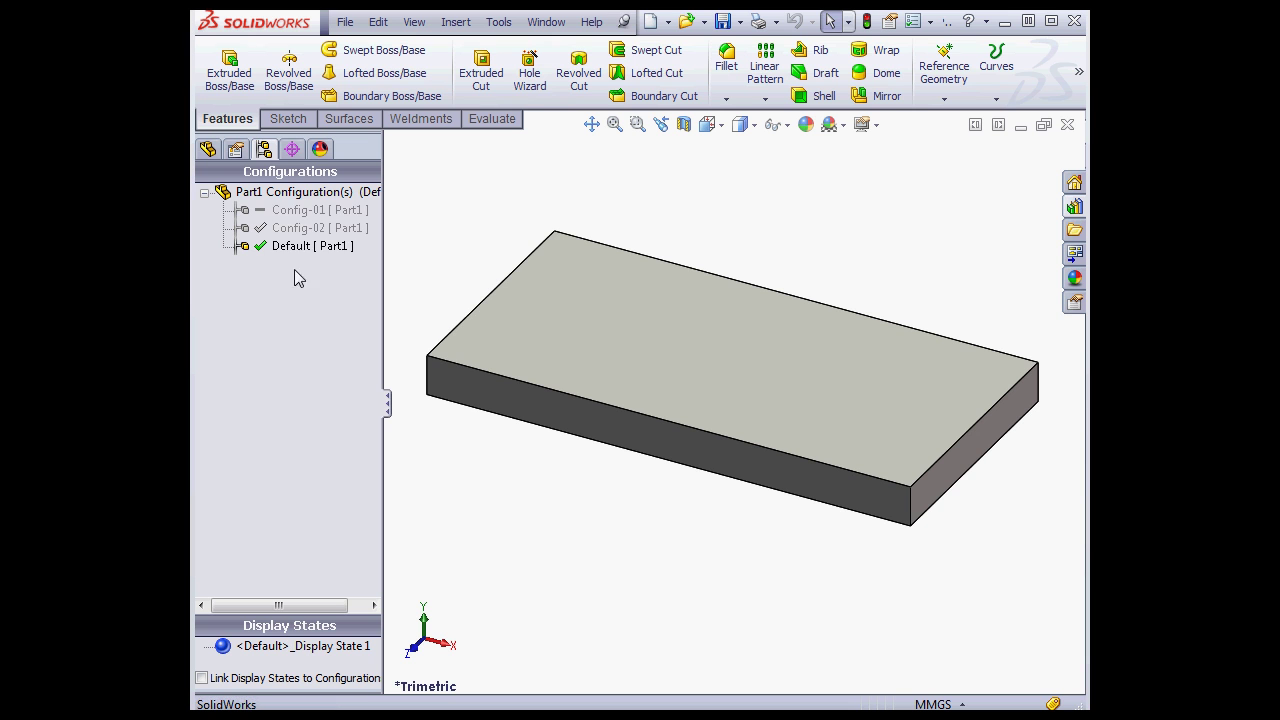
Step: Once Default is active, select Config-01 in the configurations list
click(297, 216)
Step: Add a rebuild/save mark to Config-01 and save the part
right_click(297, 217)
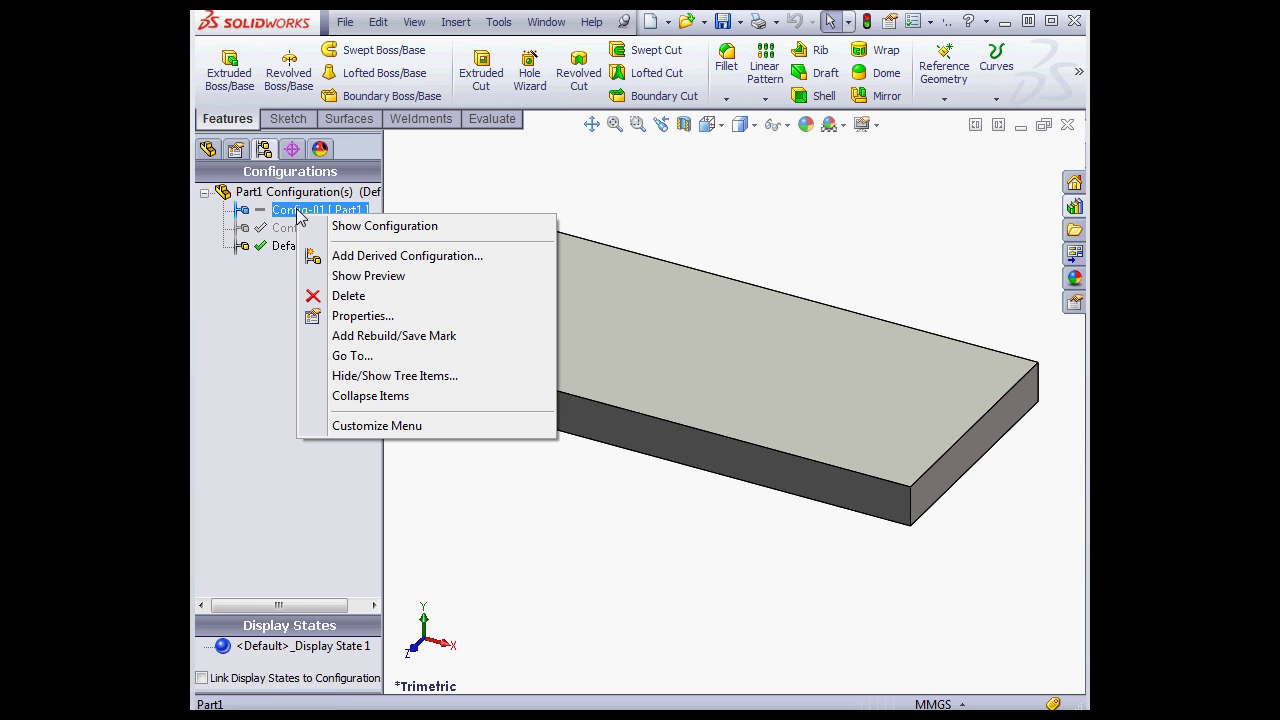
click(396, 338)
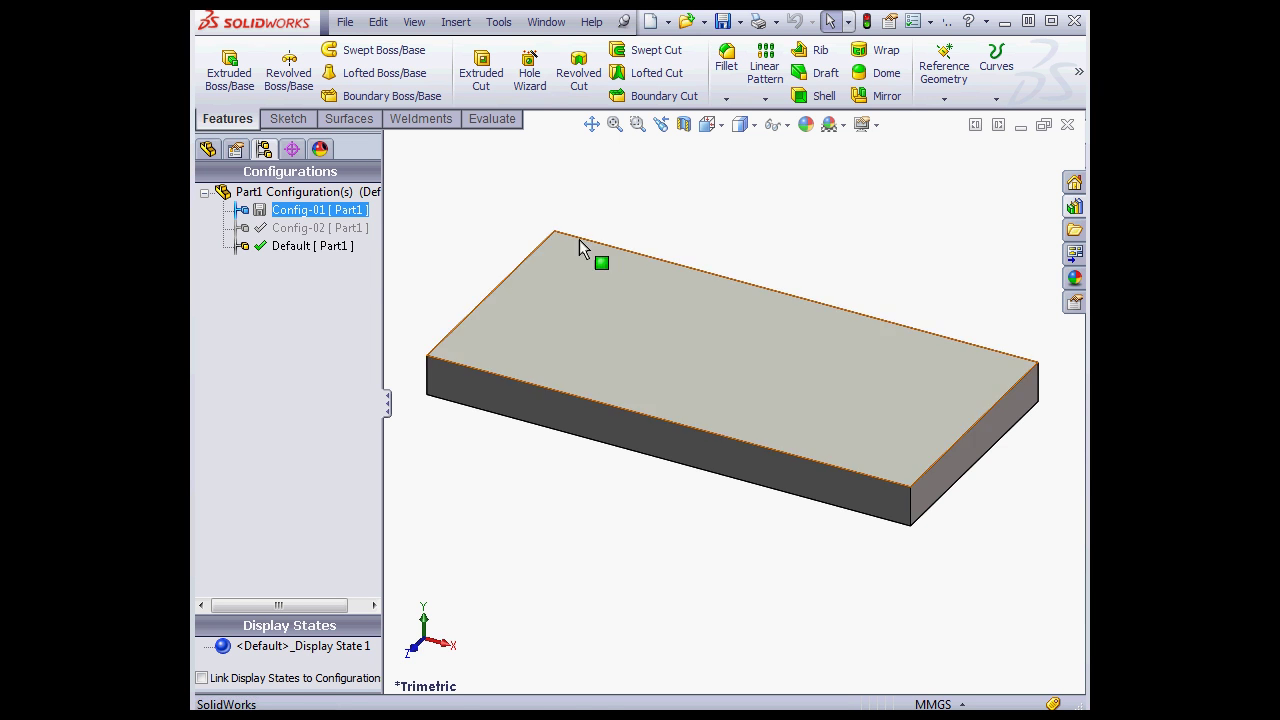
click(722, 22)
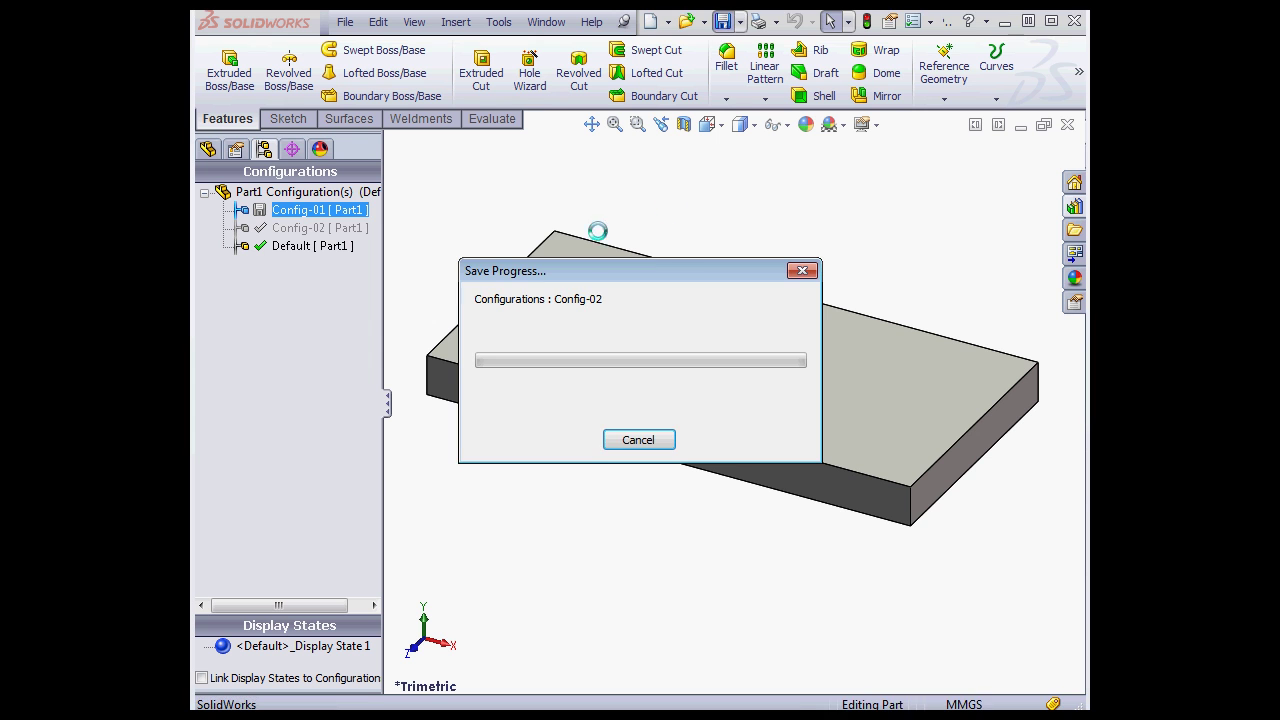
Step: Remove the rebuild/save mark from Config-01 via its context menu
right_click(314, 211)
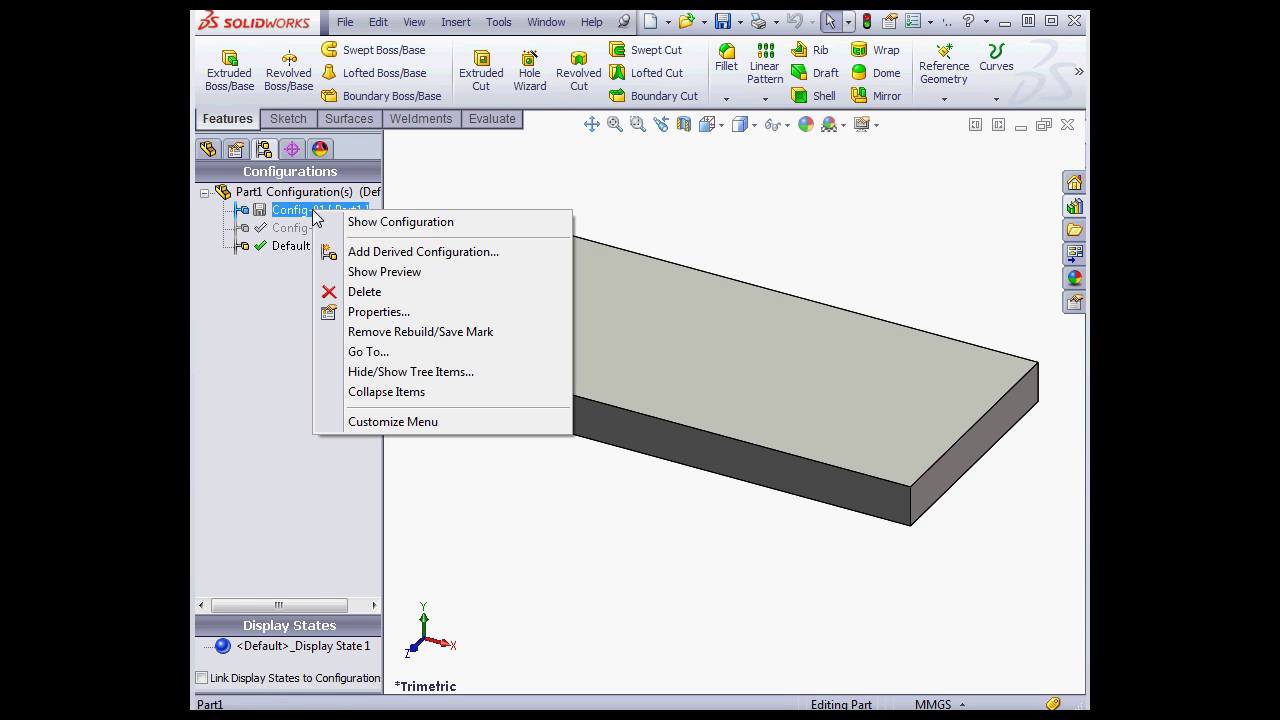
click(432, 334)
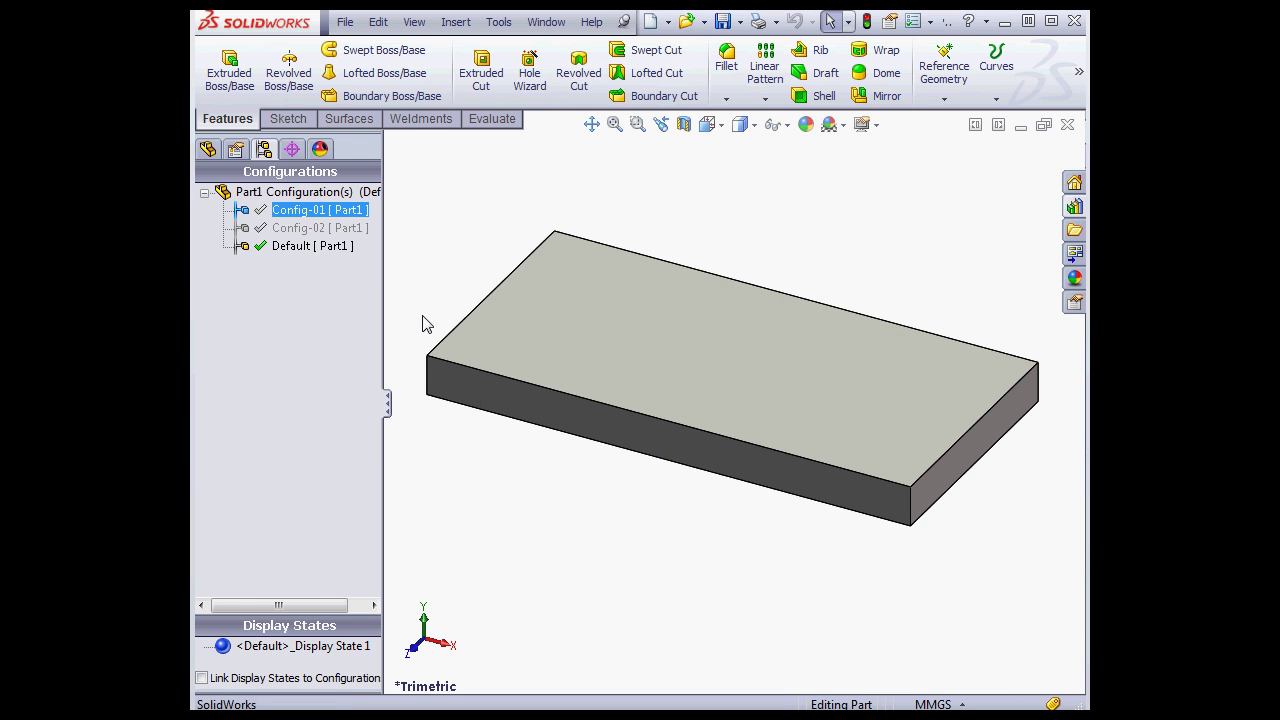
Step: Add a rebuild/save mark to the active configuration, then select Default
right_click(277, 193)
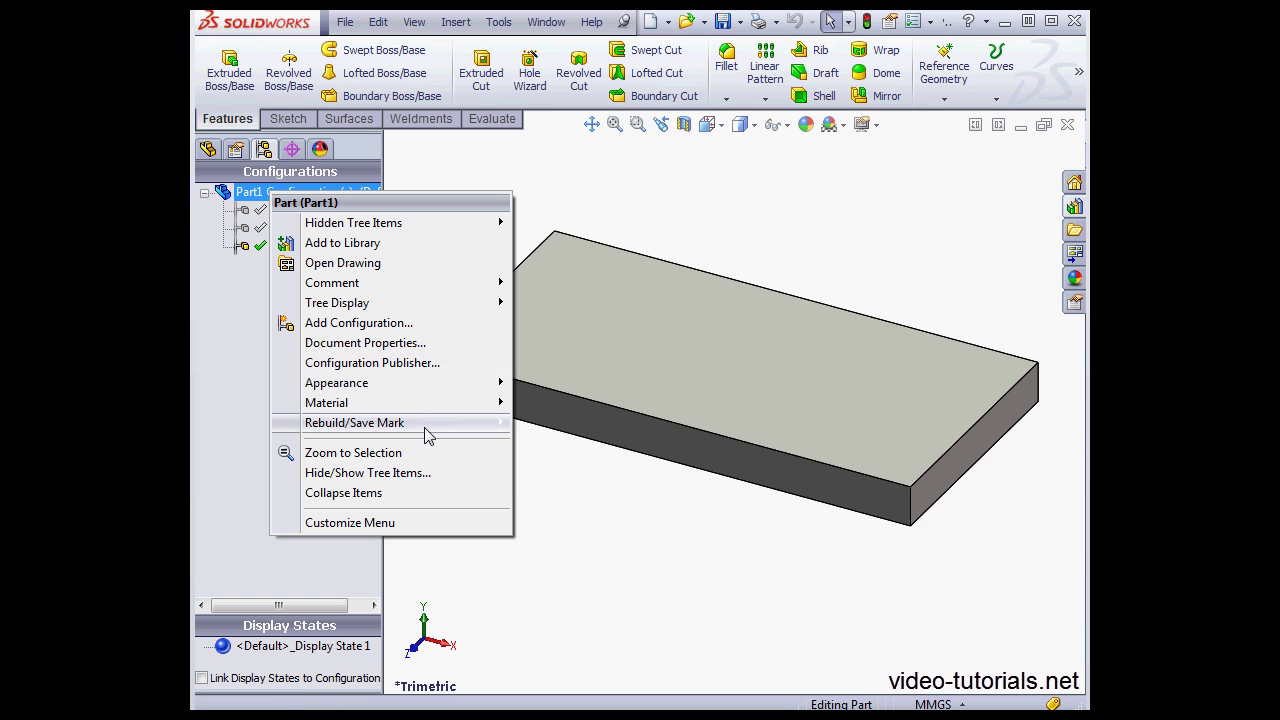
mouse_move(428, 432)
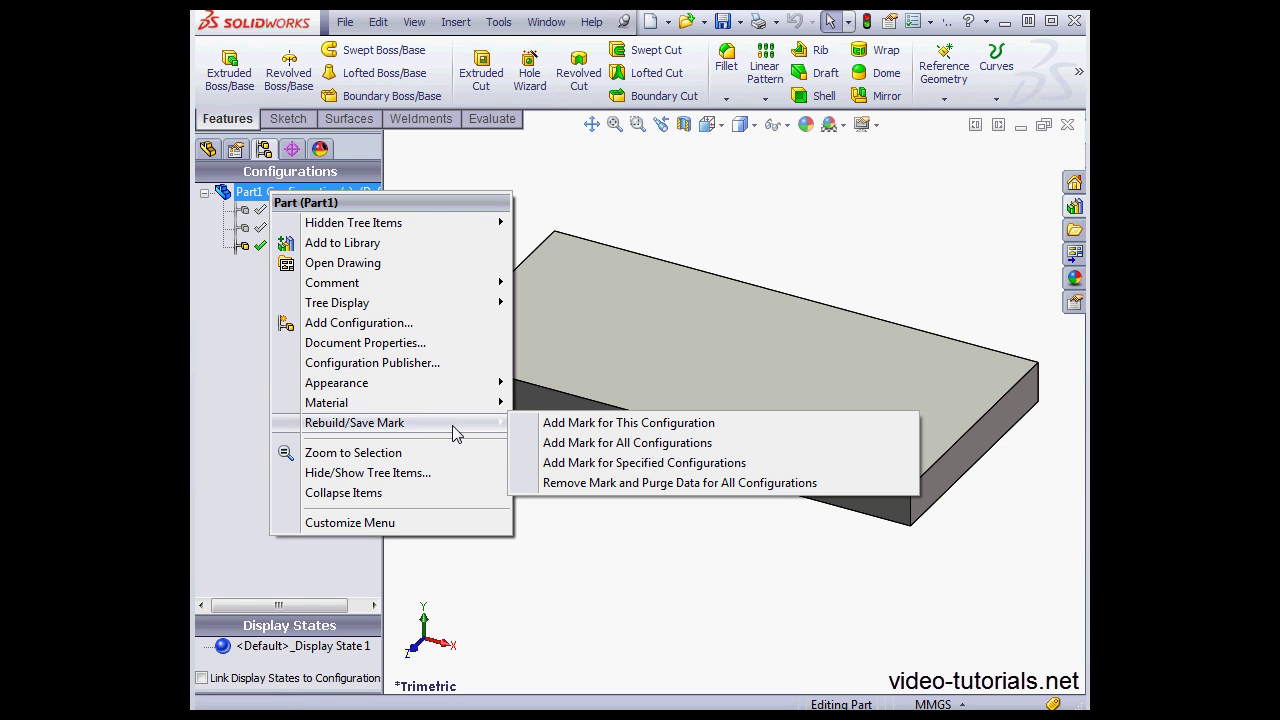
click(620, 423)
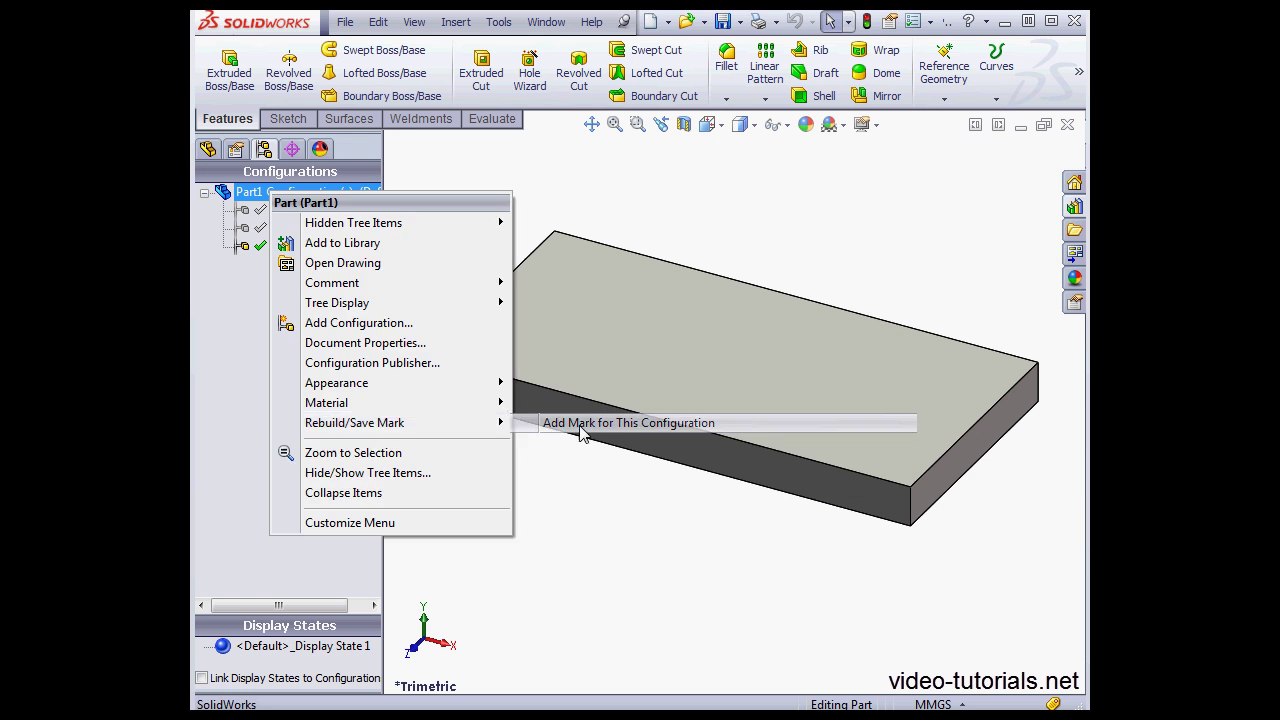
click(315, 228)
click(278, 247)
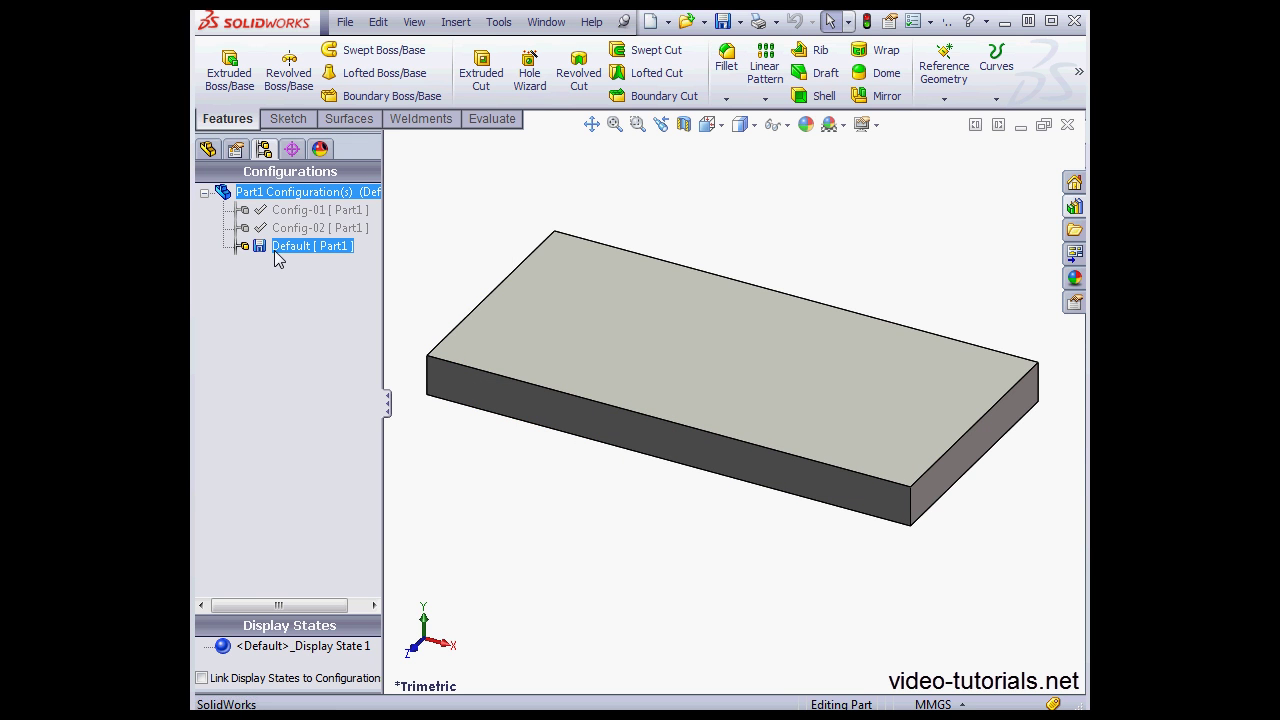
Step: Add rebuild/save marks to all configurations, then cancel the specified-configurations dialog unchanged
click(294, 196)
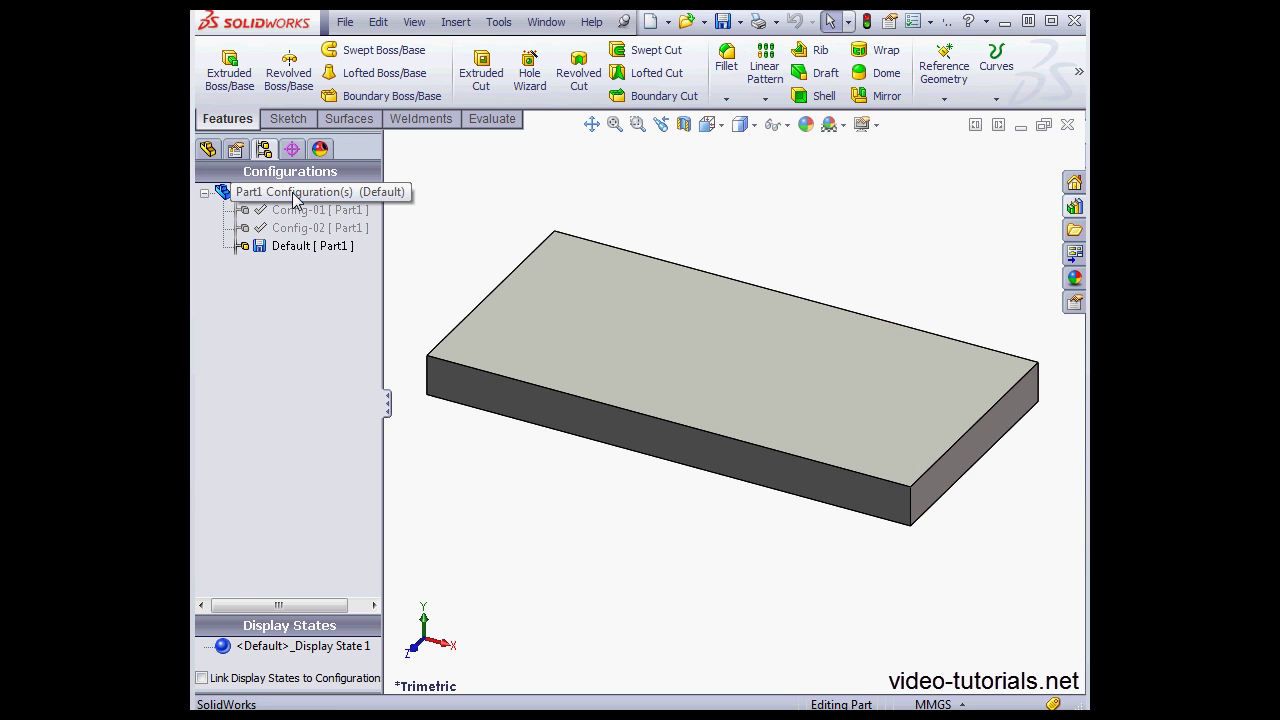
right_click(294, 196)
mouse_move(449, 431)
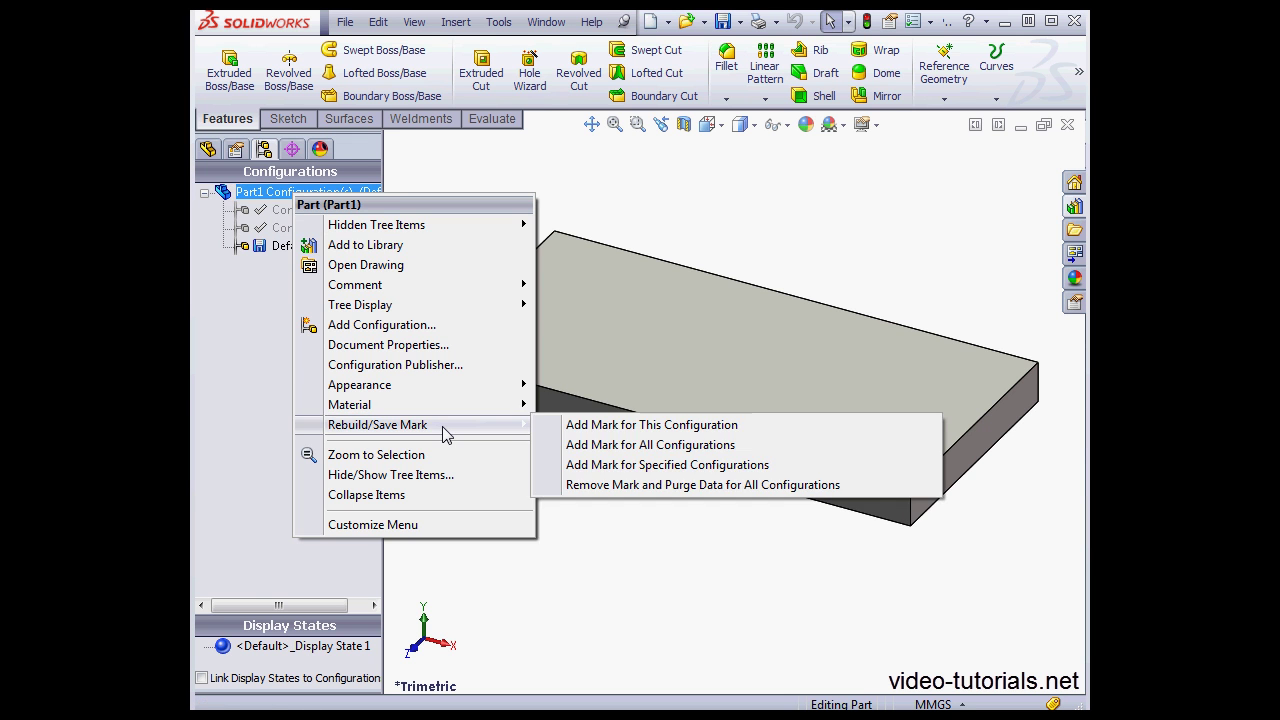
click(608, 446)
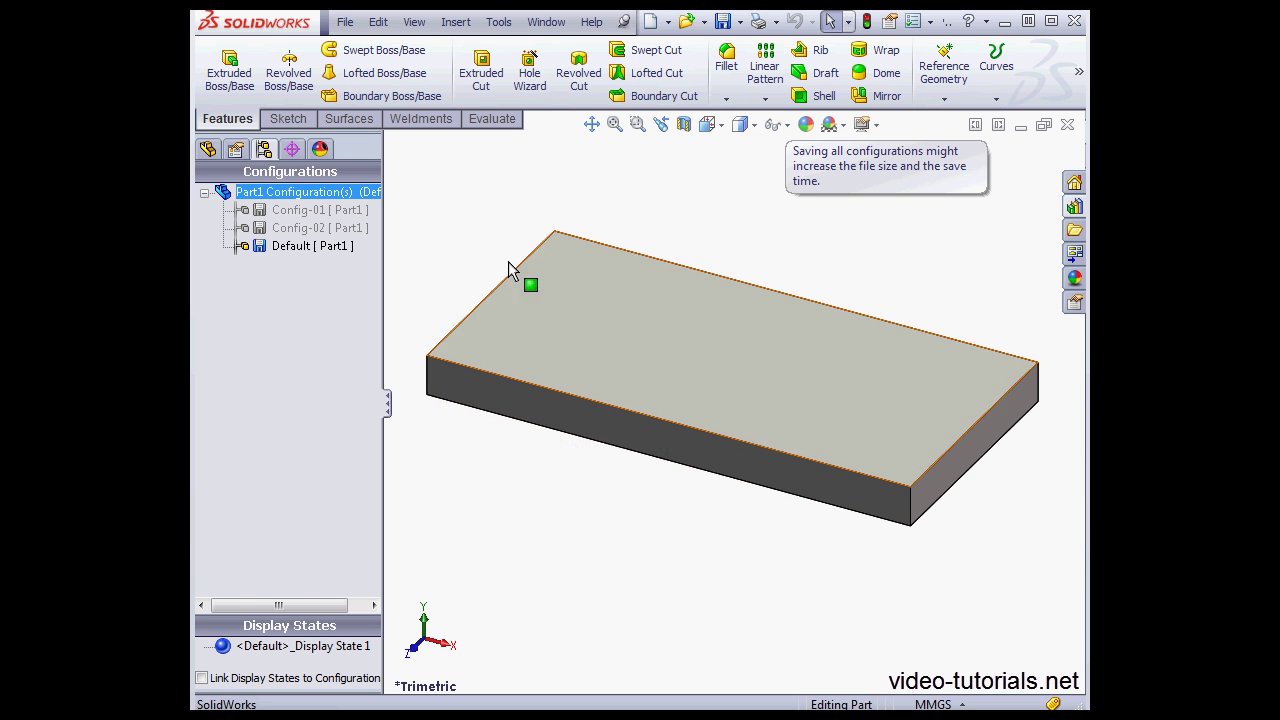
right_click(297, 194)
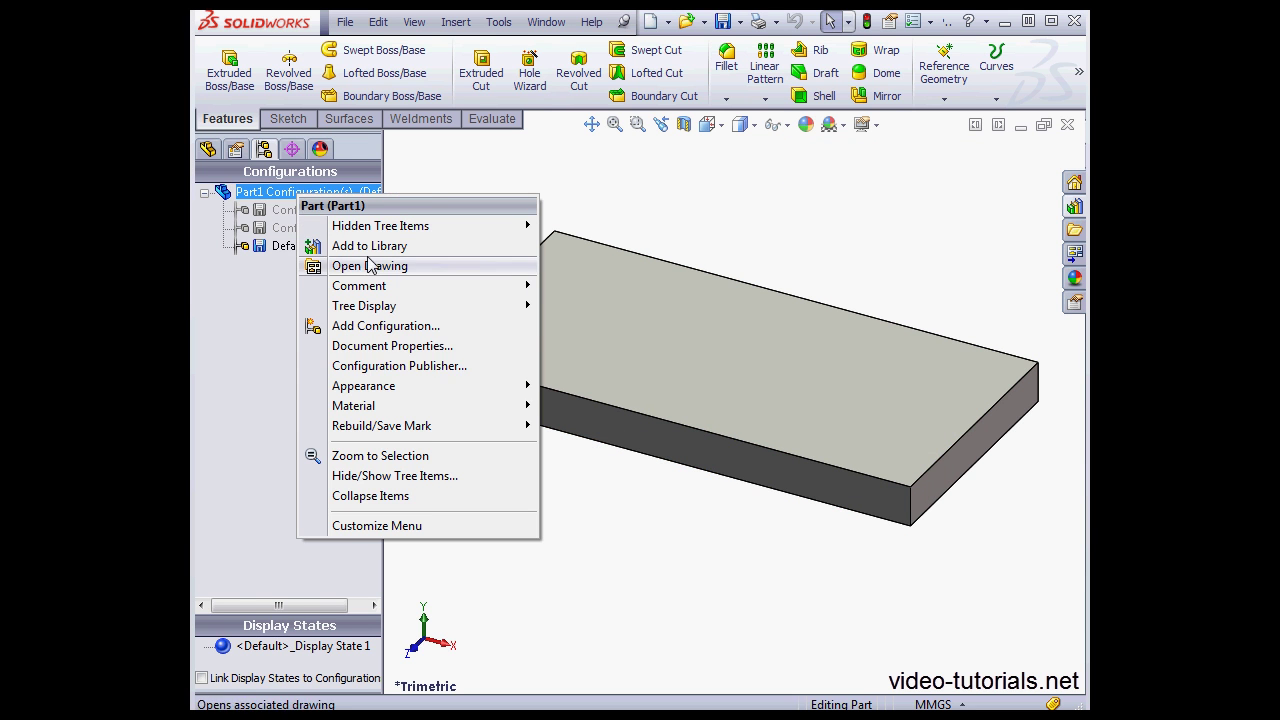
mouse_move(426, 431)
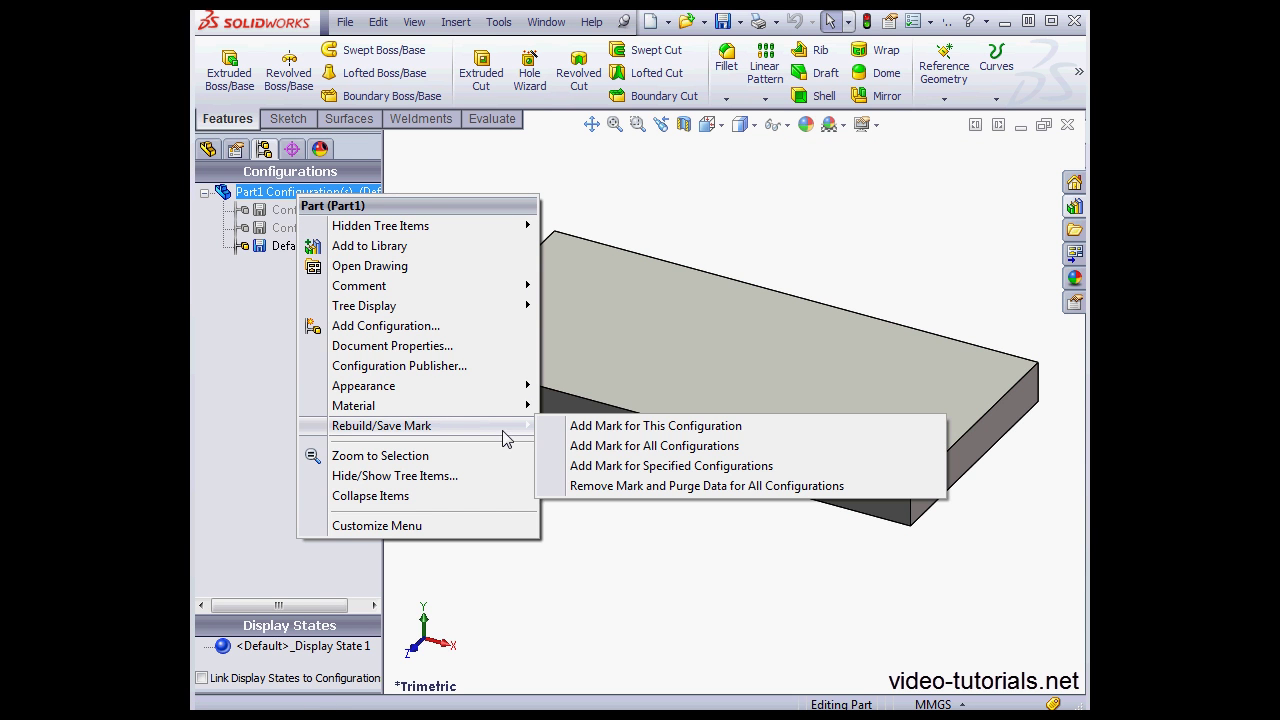
click(631, 470)
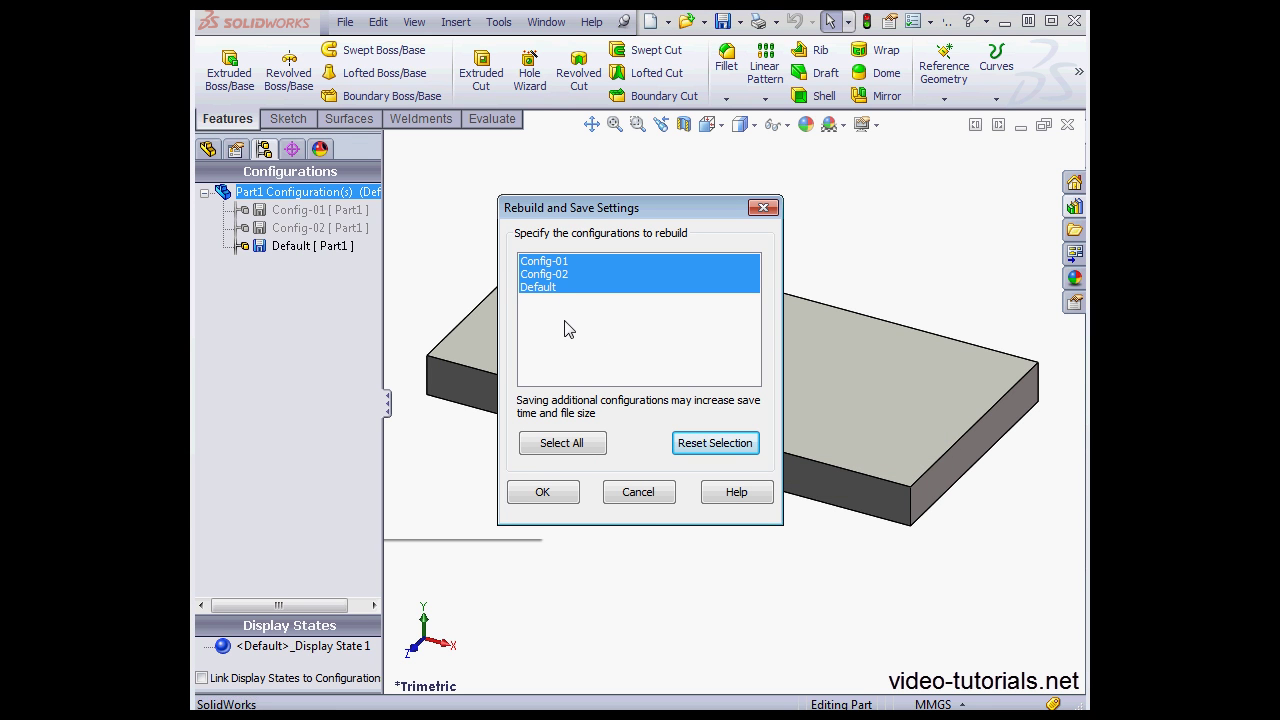
click(638, 492)
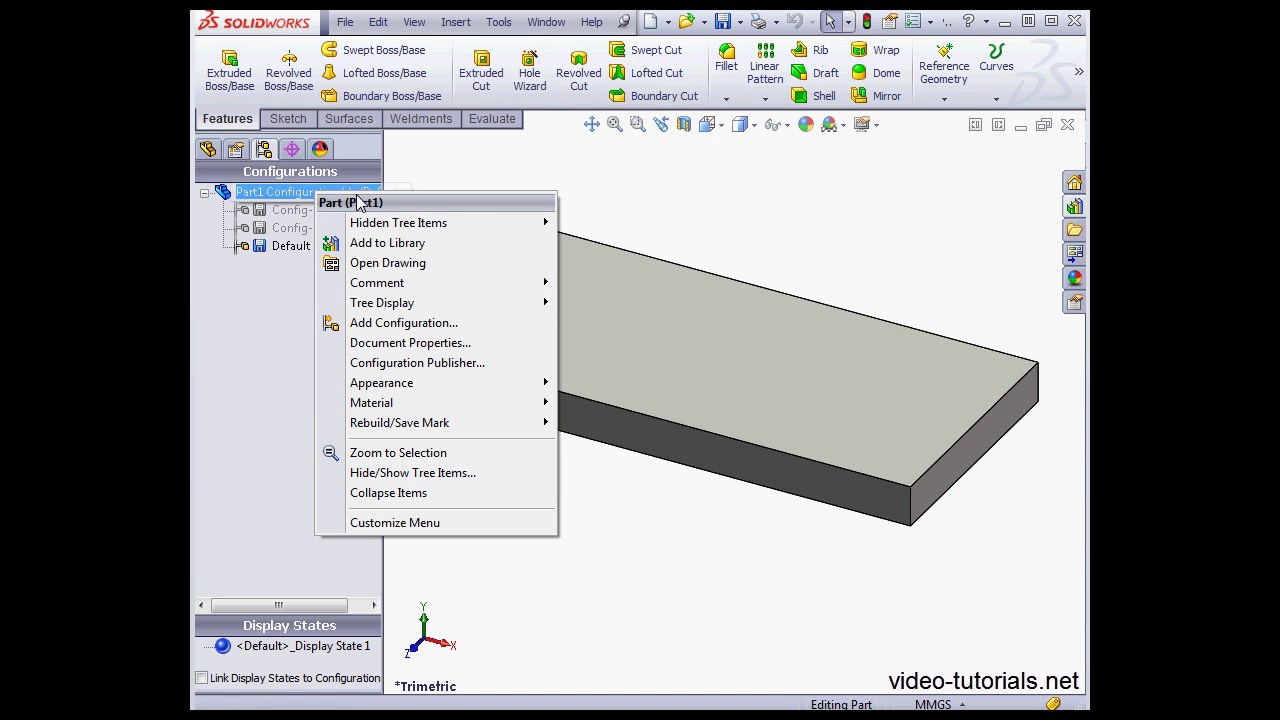
Step: Apply Remove Mark and Purge Data to Config-01, Config-02 and Default
right_click(317, 193)
mouse_move(476, 437)
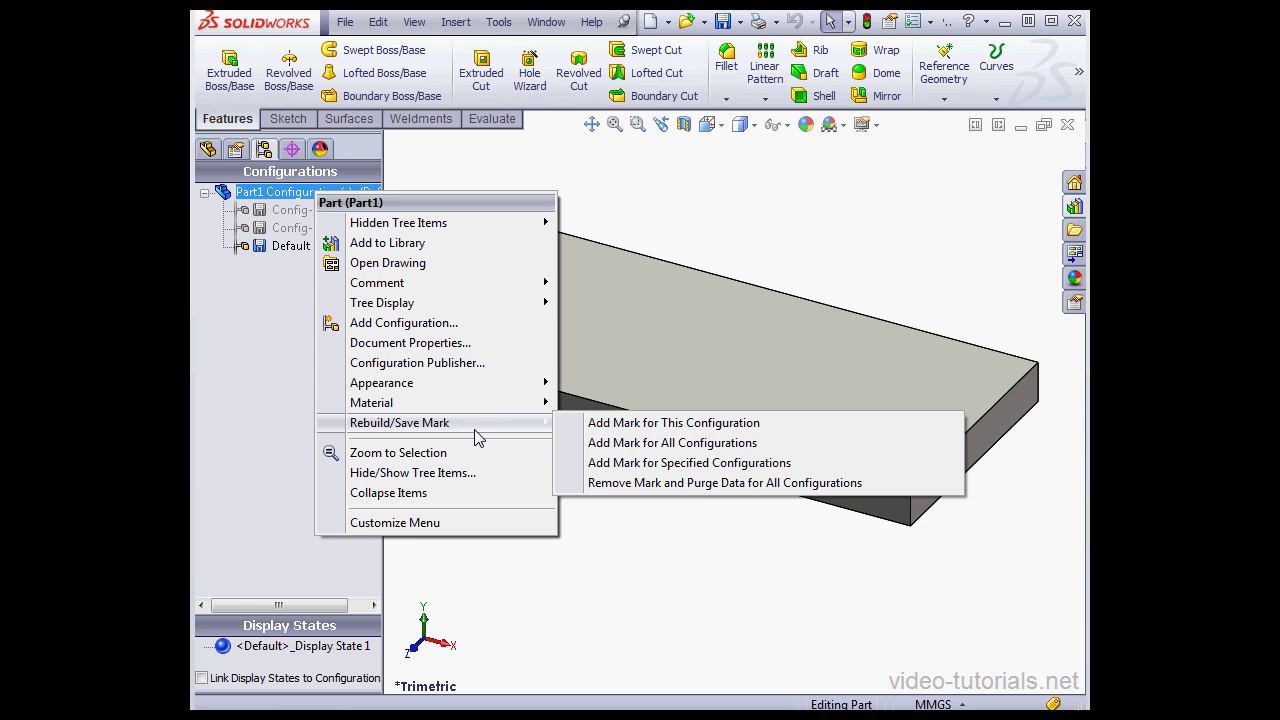
click(711, 484)
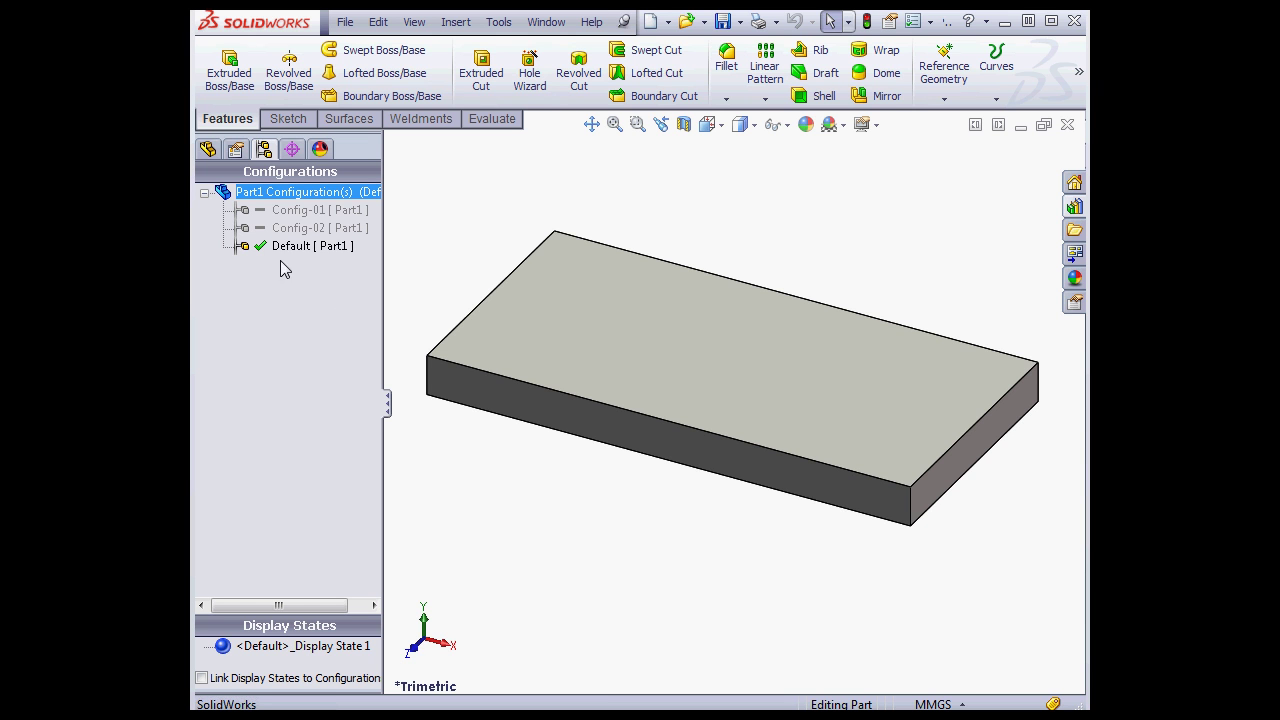
Step: Enable 'Purge cached configuration data' under Performance in System Options
click(929, 22)
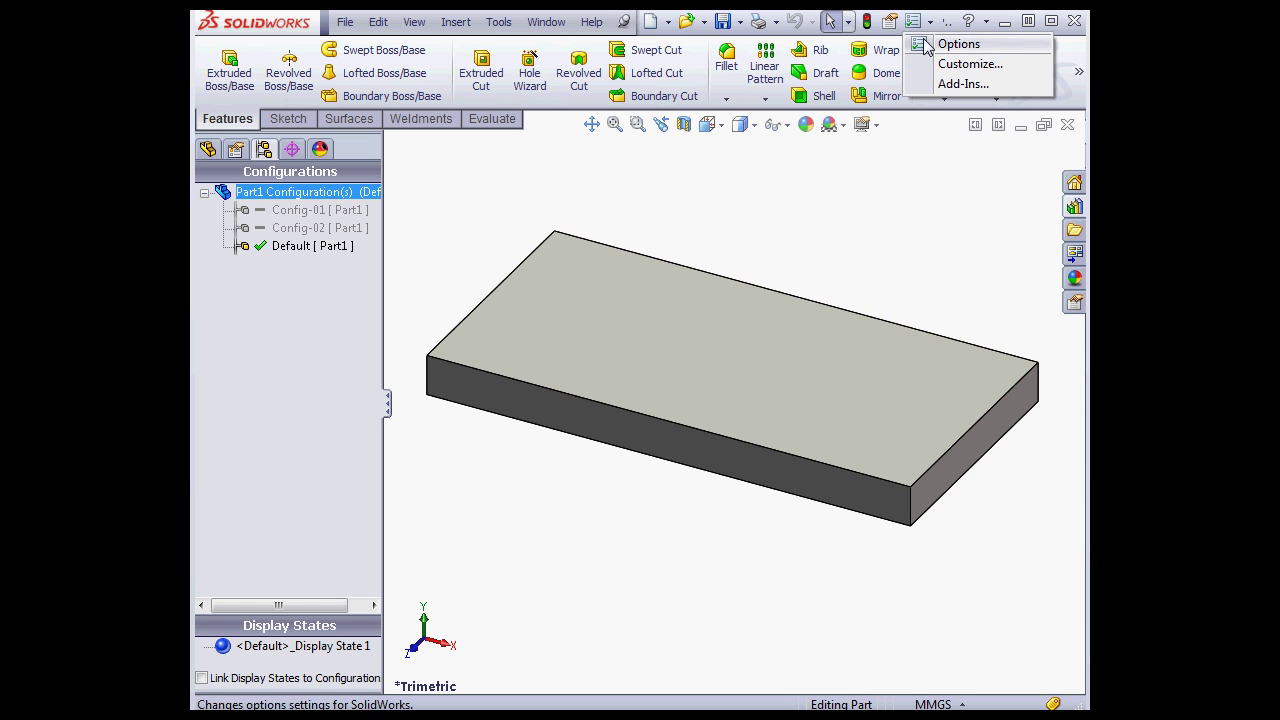
click(945, 43)
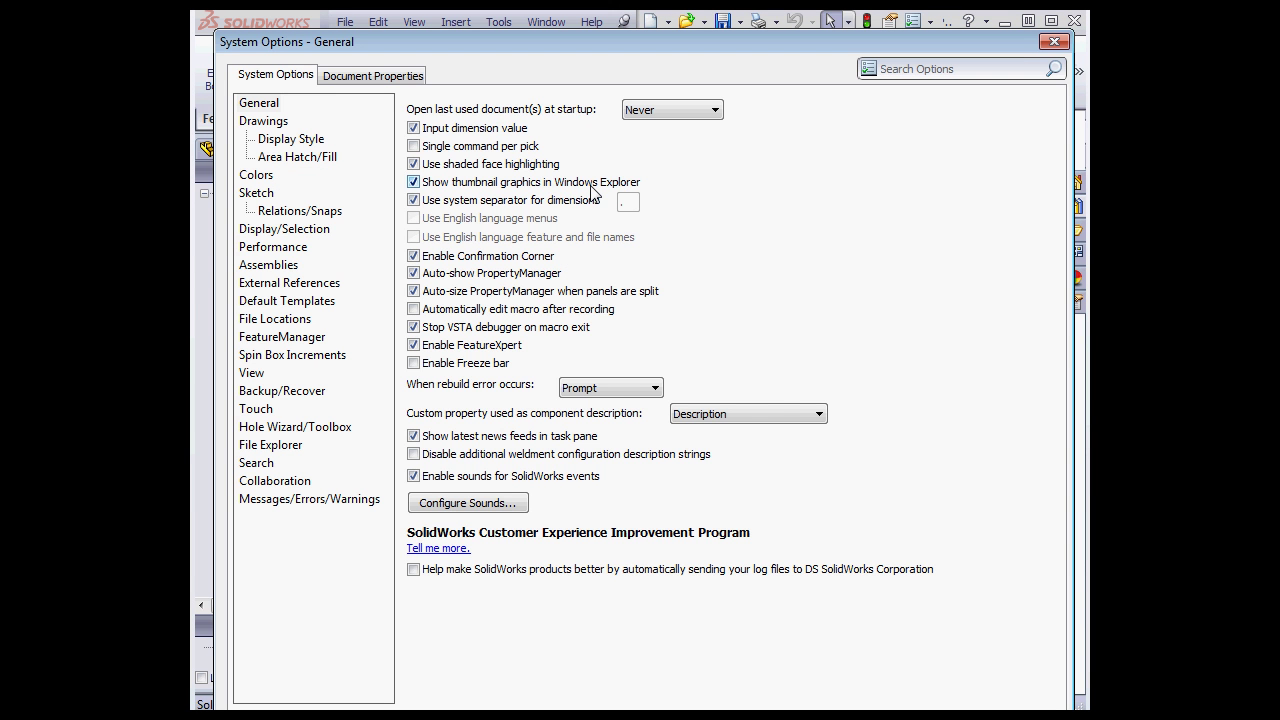
click(302, 249)
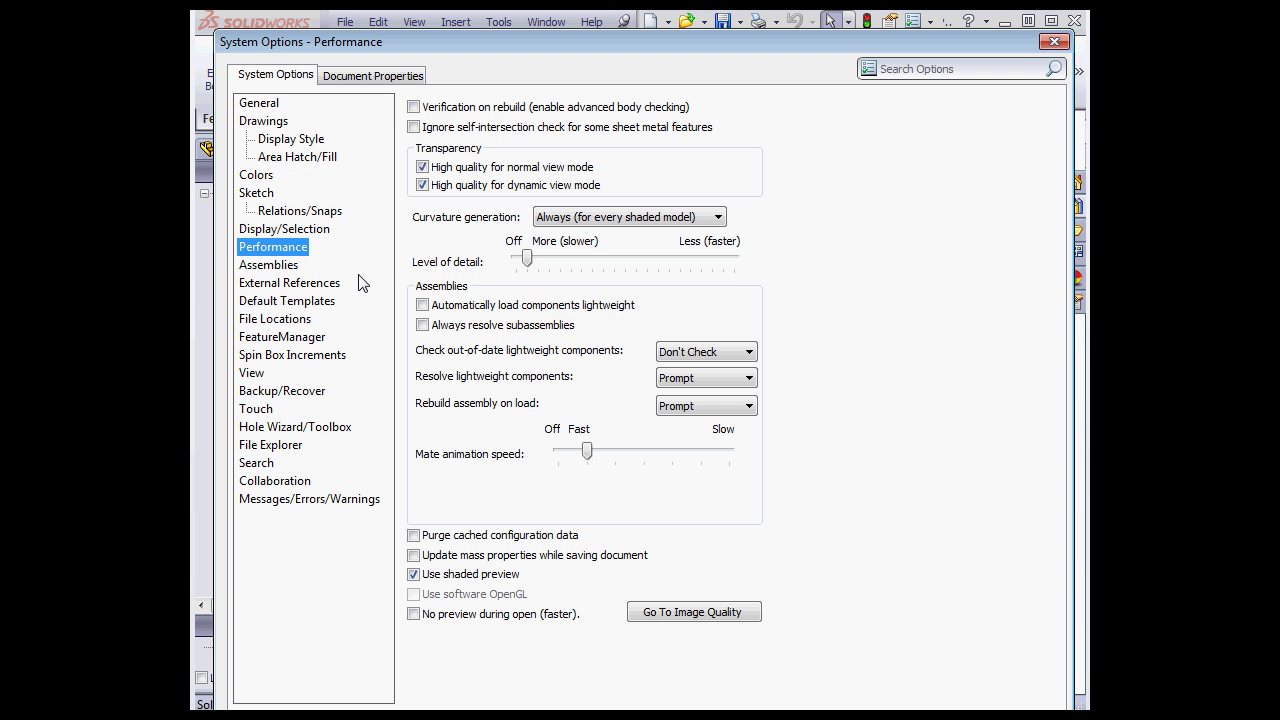
click(413, 536)
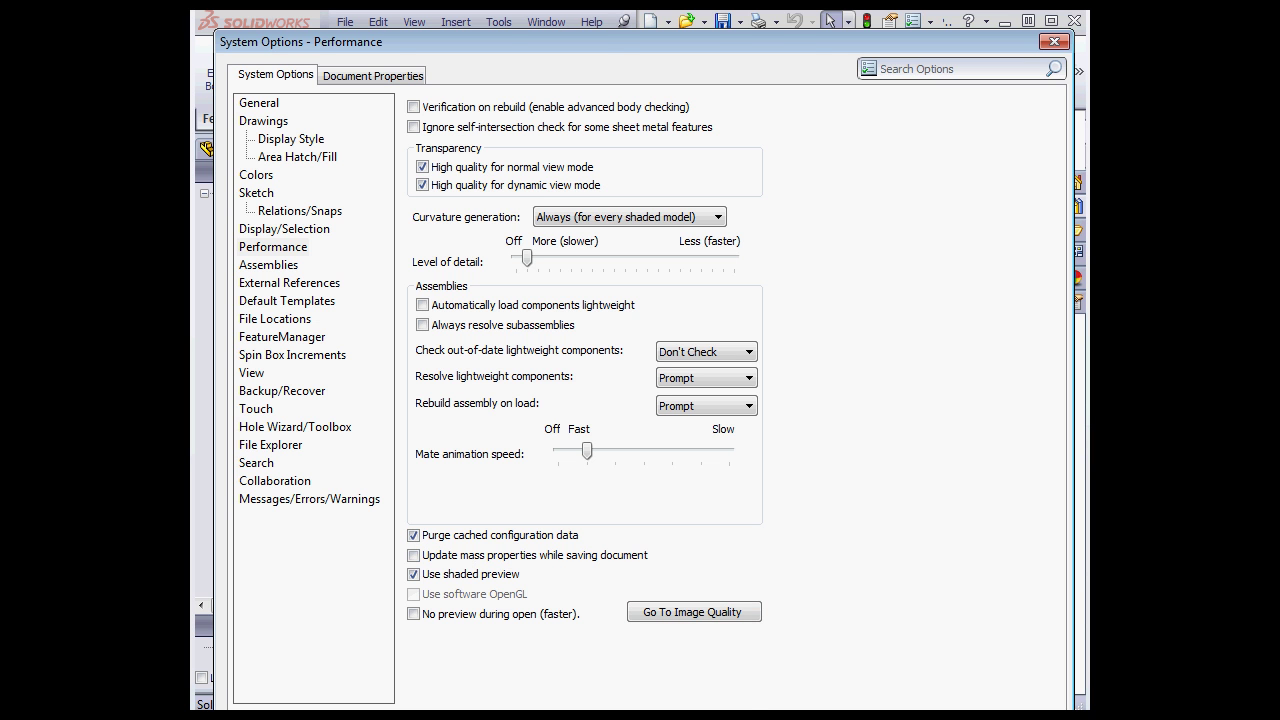
key(Return)
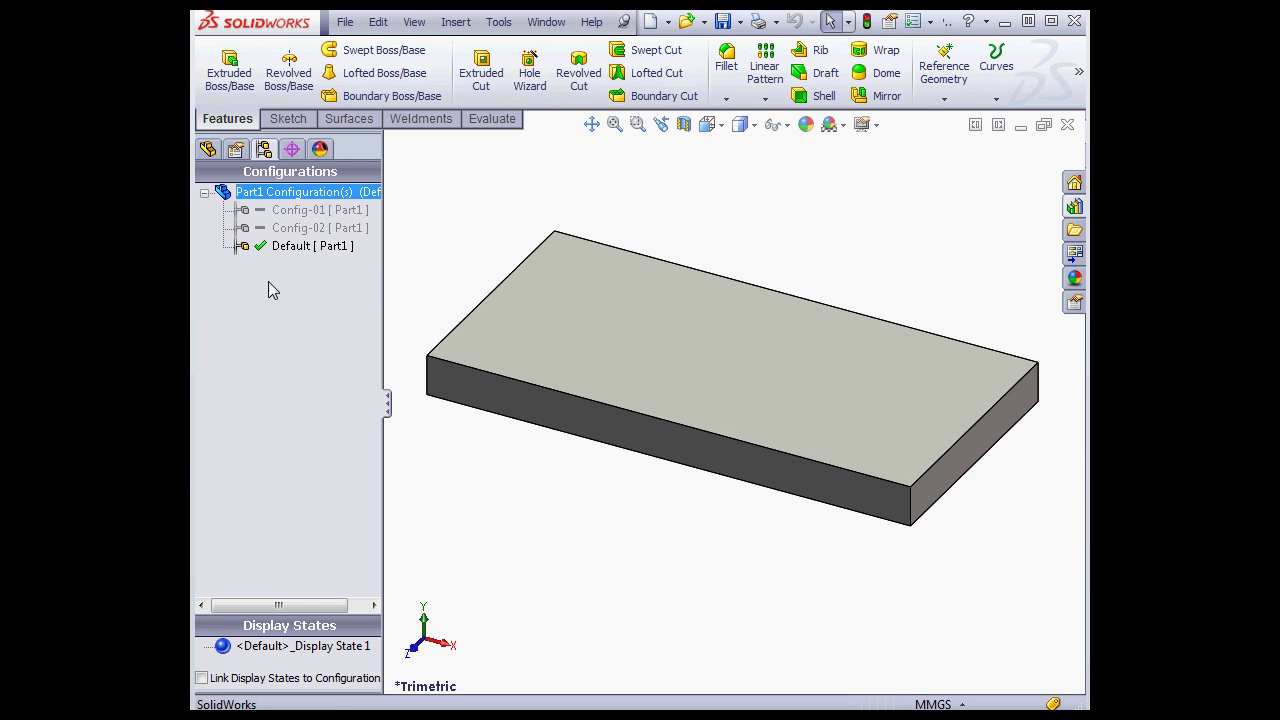
Step: Mark Config-02 with Add Rebuild/Save Mark, leaving Config-01 unmarked and Default active
click(292, 247)
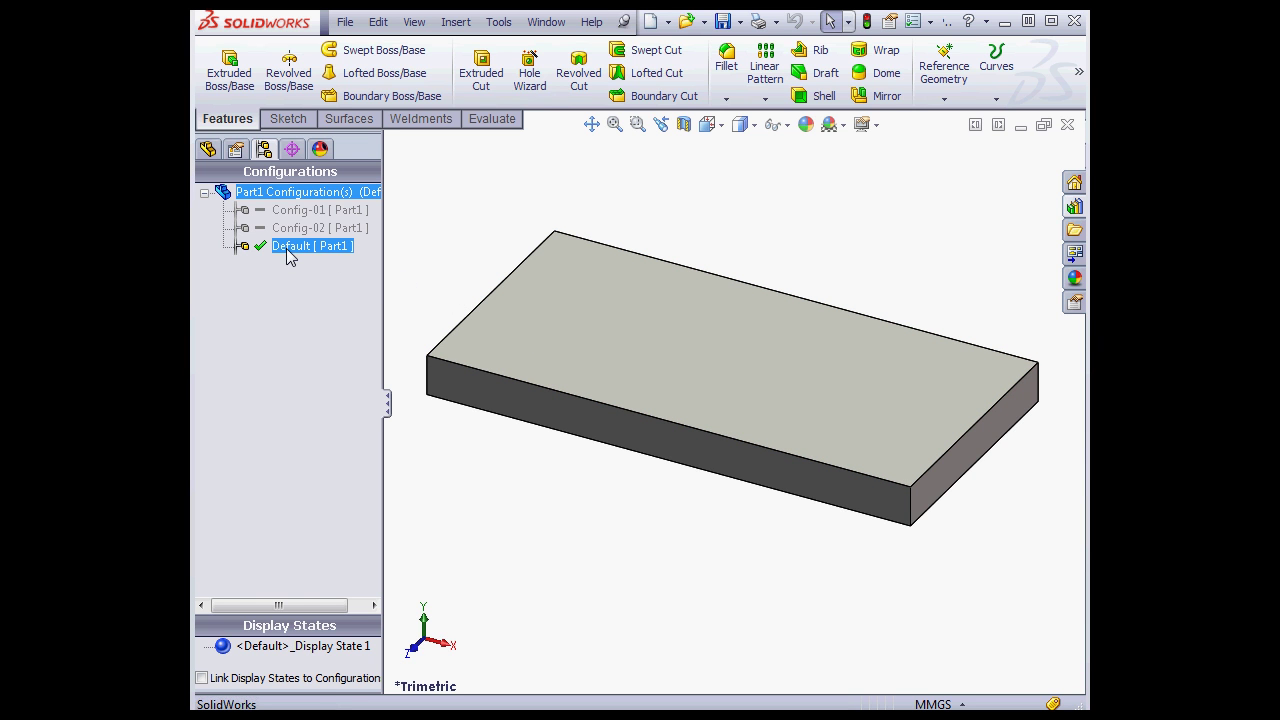
click(309, 230)
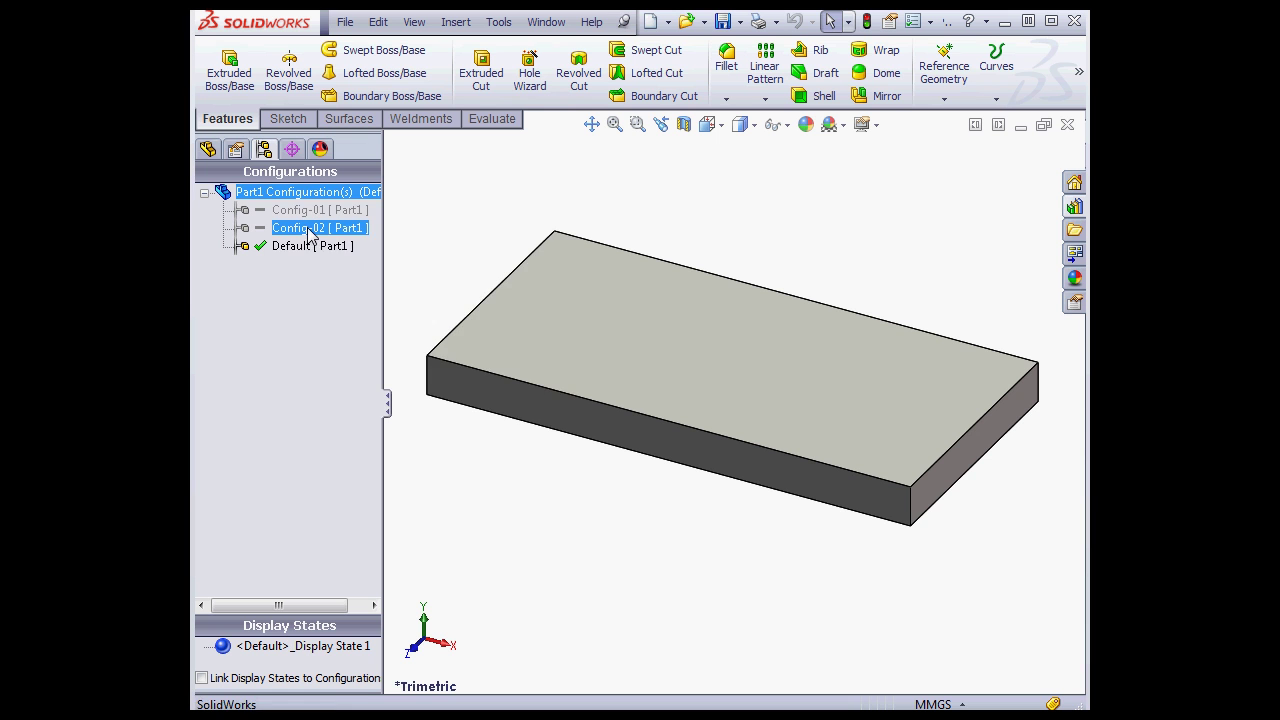
right_click(309, 230)
click(390, 349)
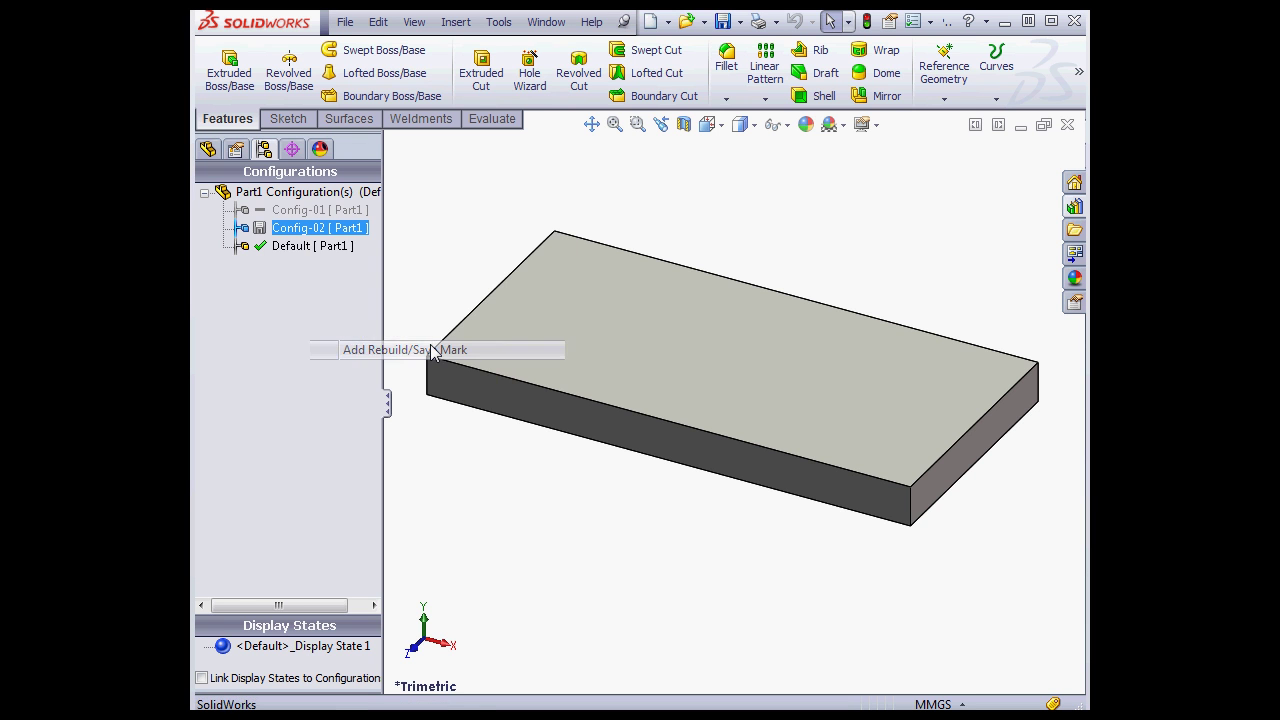
ctrl+click(270, 247)
click(280, 230)
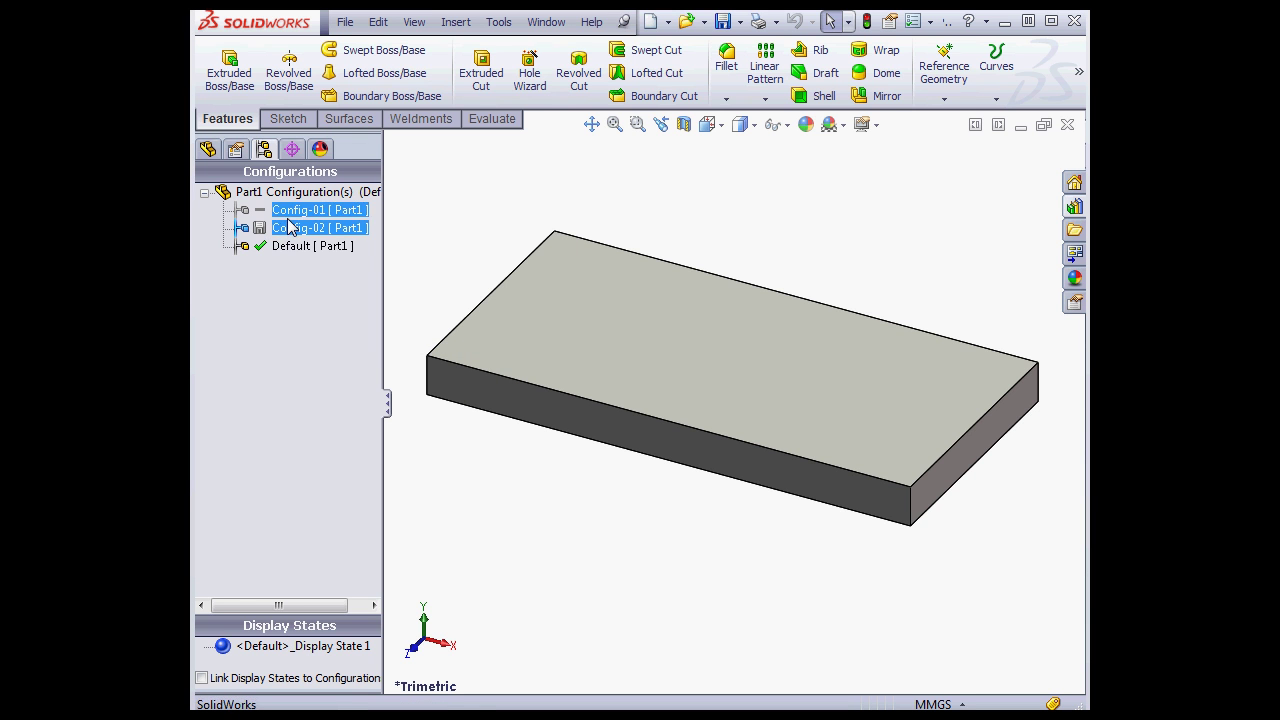